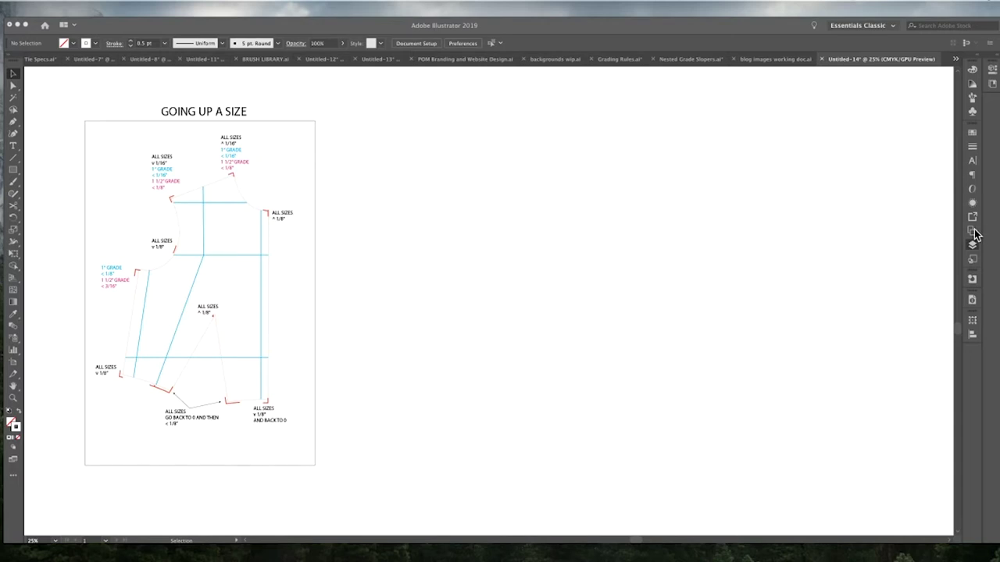
Show the layer list and review the keyboard increment in the General preferences
{"action": "key", "text": "F7"}
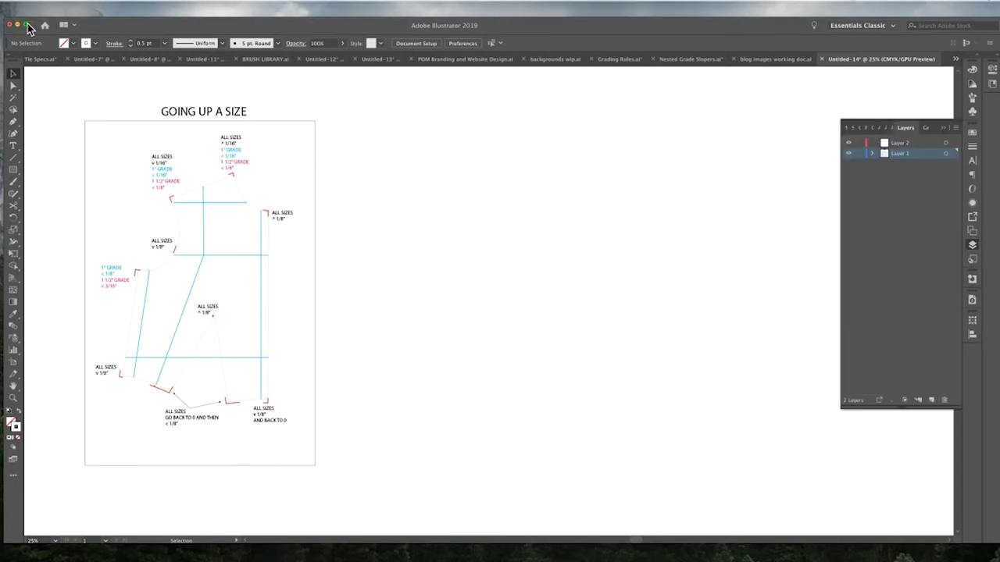
{"action": "left_click", "coordinate": [20, 3]}
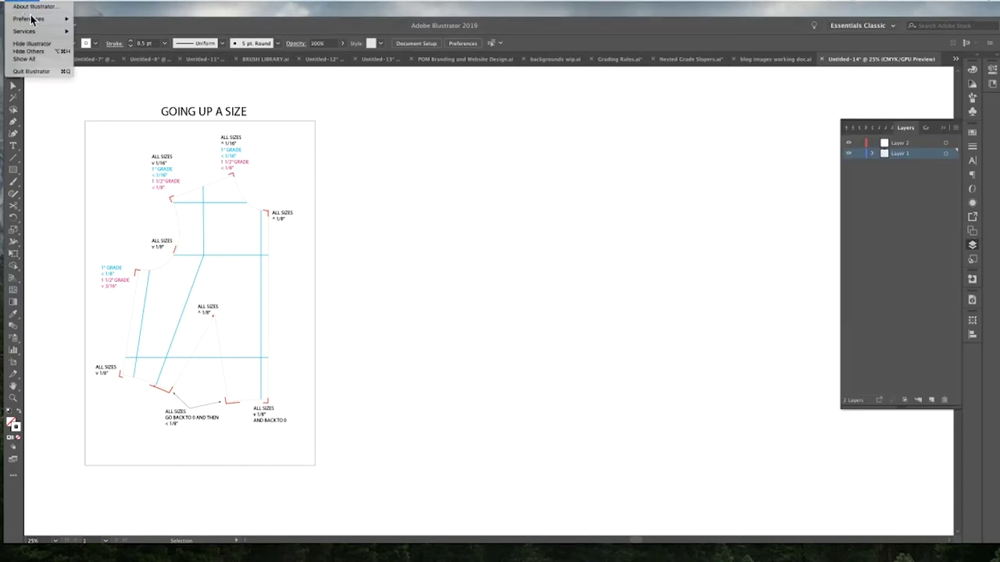
{"action": "mouse_move", "coordinate": [33, 21]}
{"action": "left_click", "coordinate": [110, 20]}
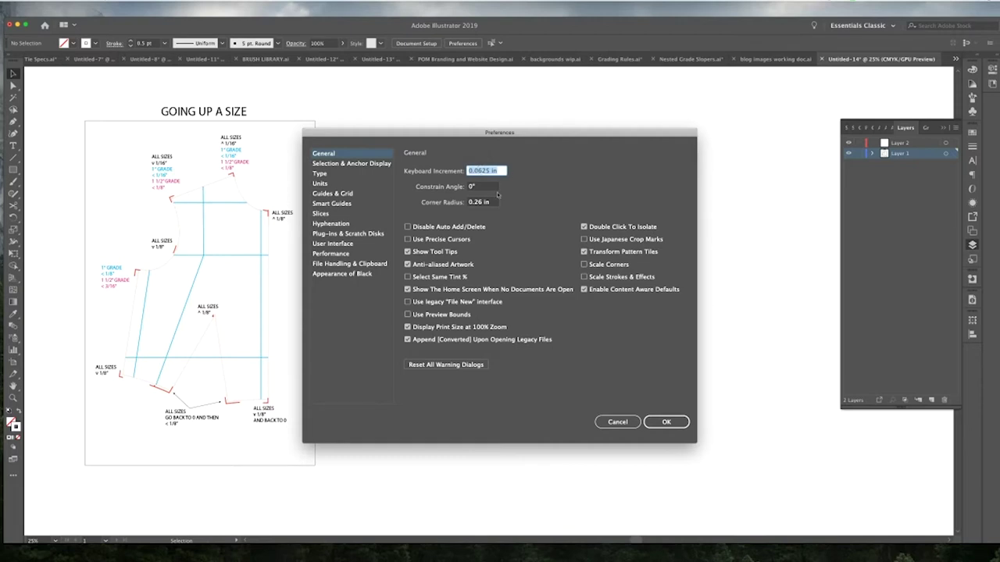
{"action": "left_click", "coordinate": [673, 420]}
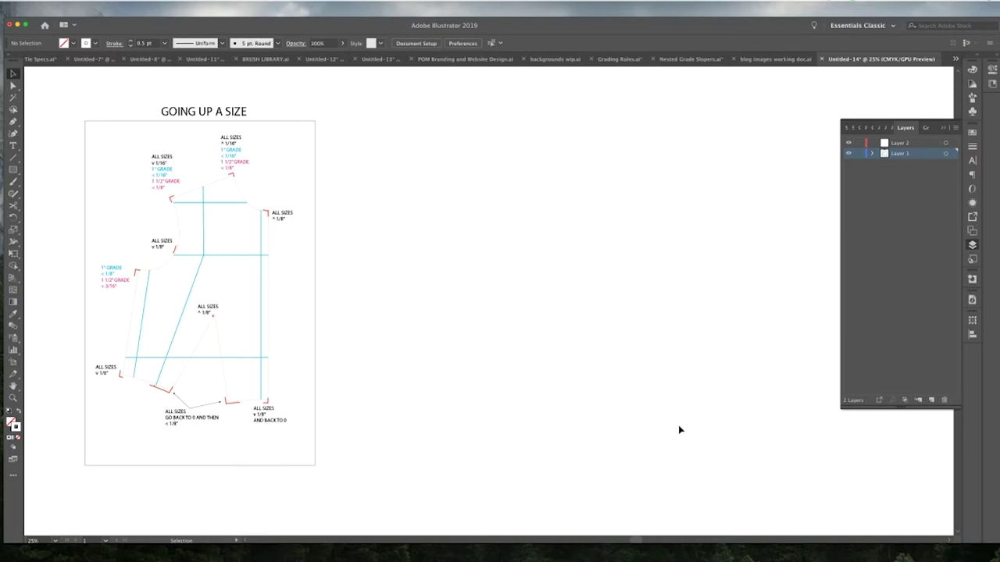
Paste the bodice pattern and place it in the empty space beside the "GOING UP A SIZE" artboard
{"action": "key", "text": "a"}
{"action": "key", "text": "ctrl+v"}
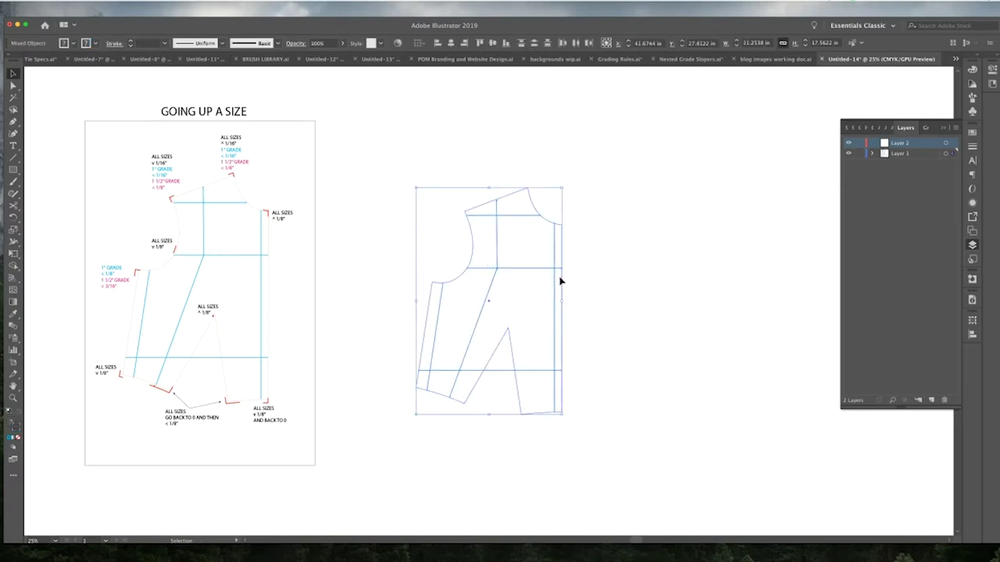
{"action": "left_click_drag", "start_coordinate": [562, 279], "coordinate": [586, 270]}
{"action": "left_click", "coordinate": [588, 271]}
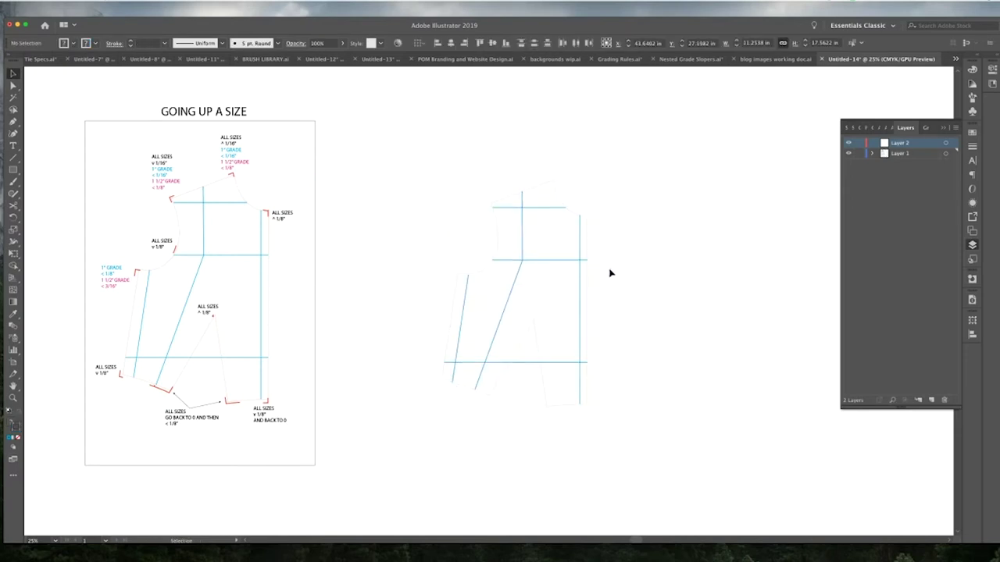
Ungroup the pasted bodice pattern
{"action": "left_click", "coordinate": [592, 279]}
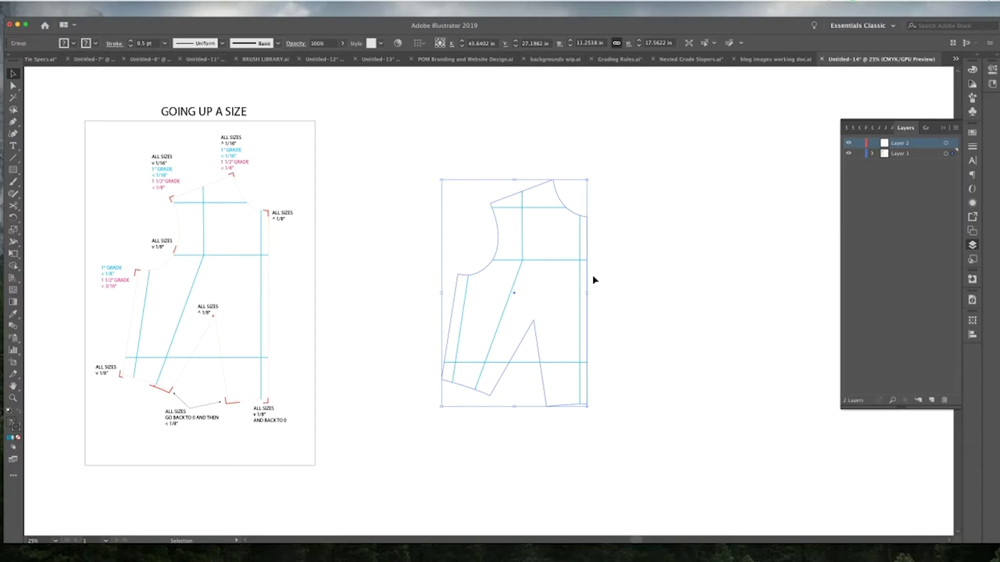
{"action": "right_click", "coordinate": [590, 276]}
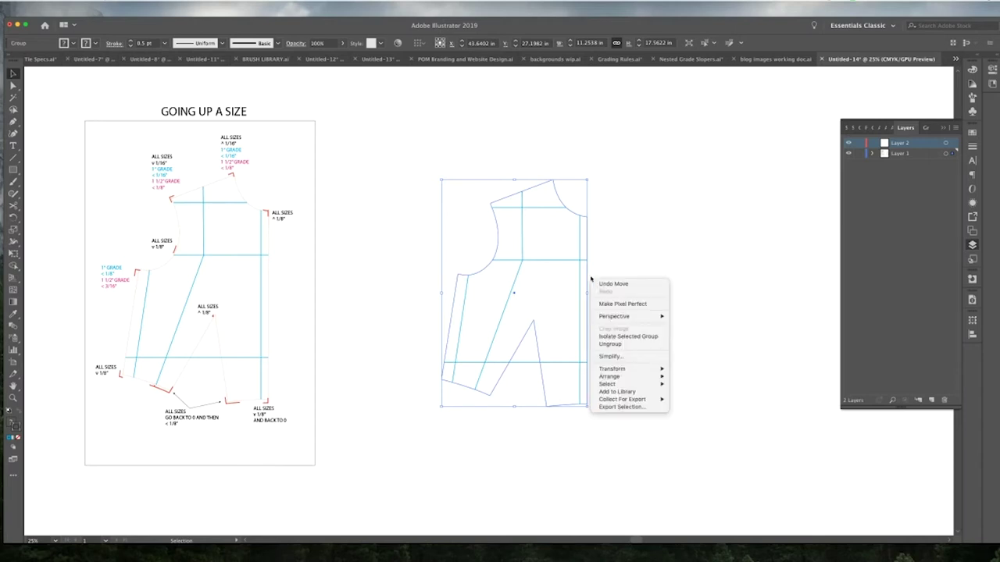
{"action": "left_click", "coordinate": [610, 343]}
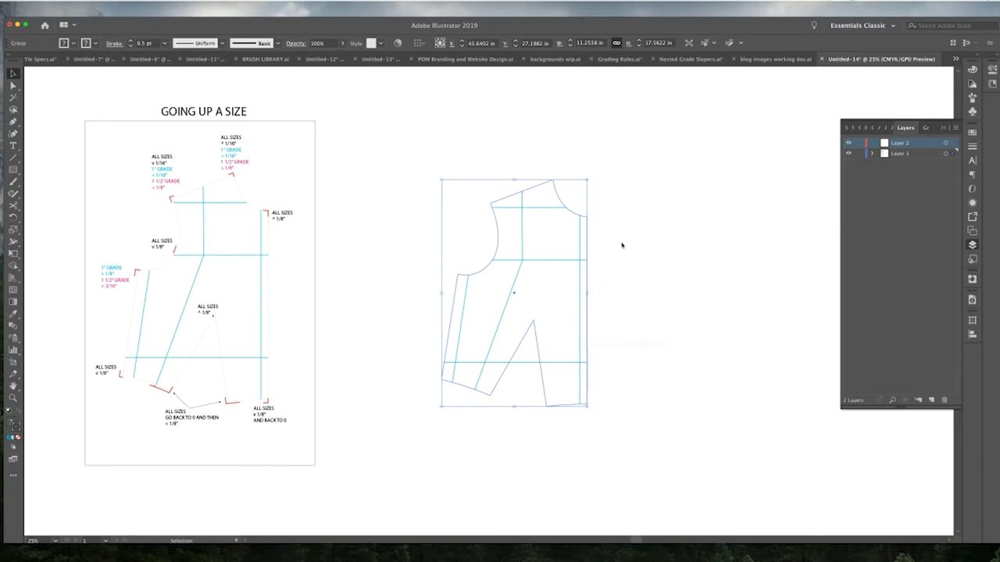
Fill the pasted bodice outline with a grey swatch and lower its opacity
{"action": "key", "text": "a"}
{"action": "key", "text": "v"}
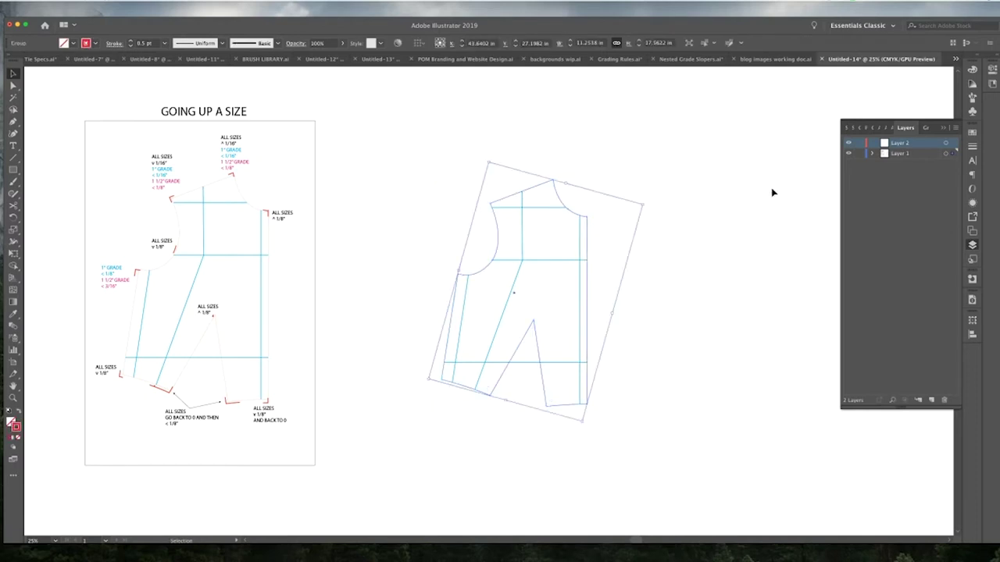
{"action": "left_click", "coordinate": [973, 133]}
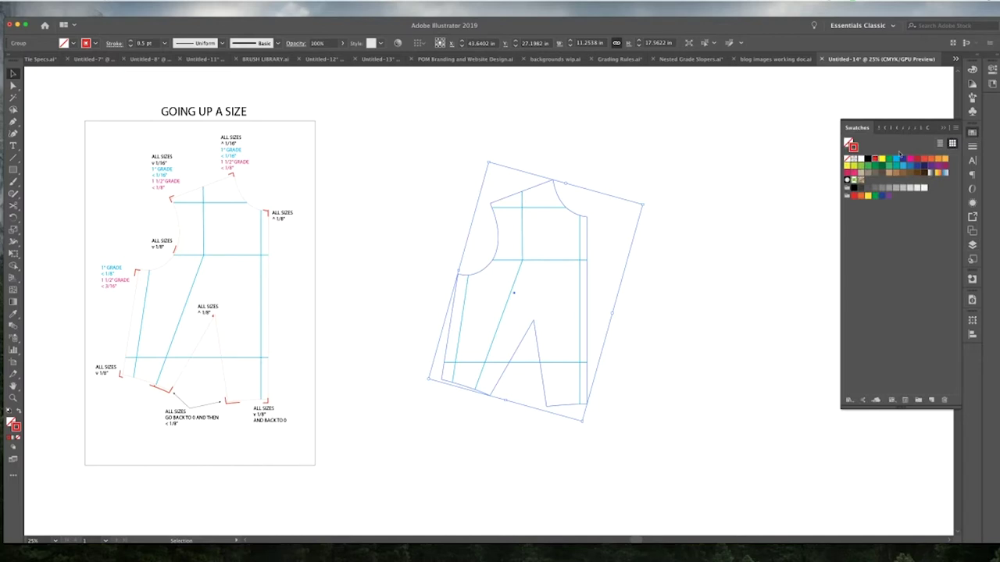
{"action": "left_click", "coordinate": [897, 189]}
{"action": "key", "text": "super+z"}
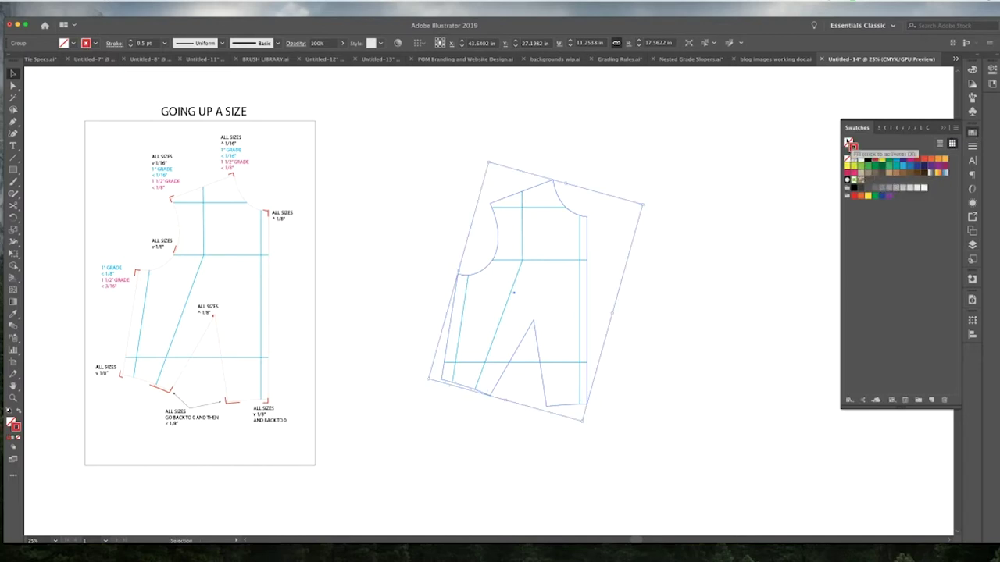
{"action": "left_click", "coordinate": [896, 191]}
{"action": "left_click", "coordinate": [342, 43]}
{"action": "left_click_drag", "start_coordinate": [342, 57], "coordinate": [313, 57]}
Move the bodice's outline and blue guide lines to Layer 2, leaving the grey shape on Layer 1, and lock Layer 1
{"action": "left_click", "coordinate": [426, 158]}
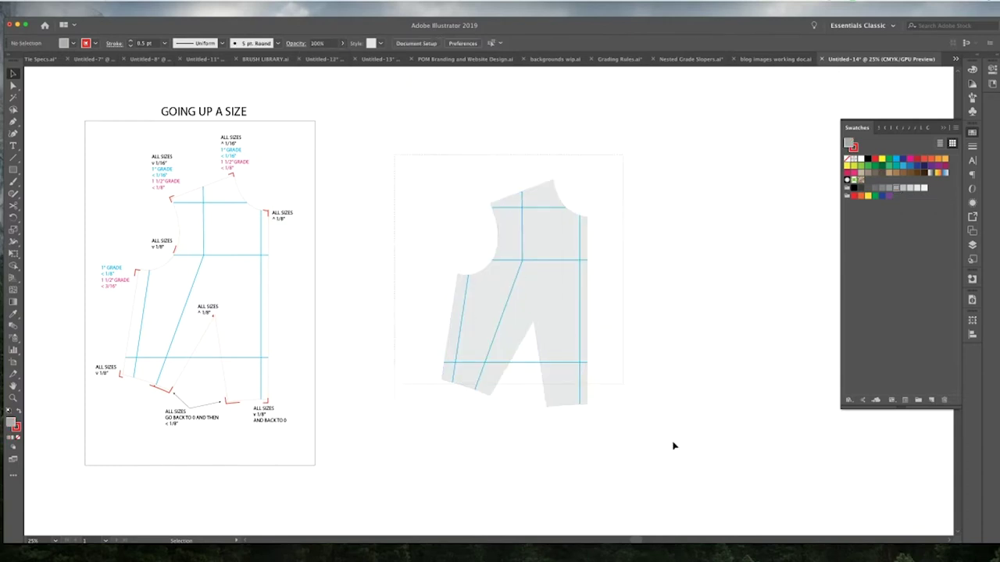
{"action": "left_click", "coordinate": [567, 307]}
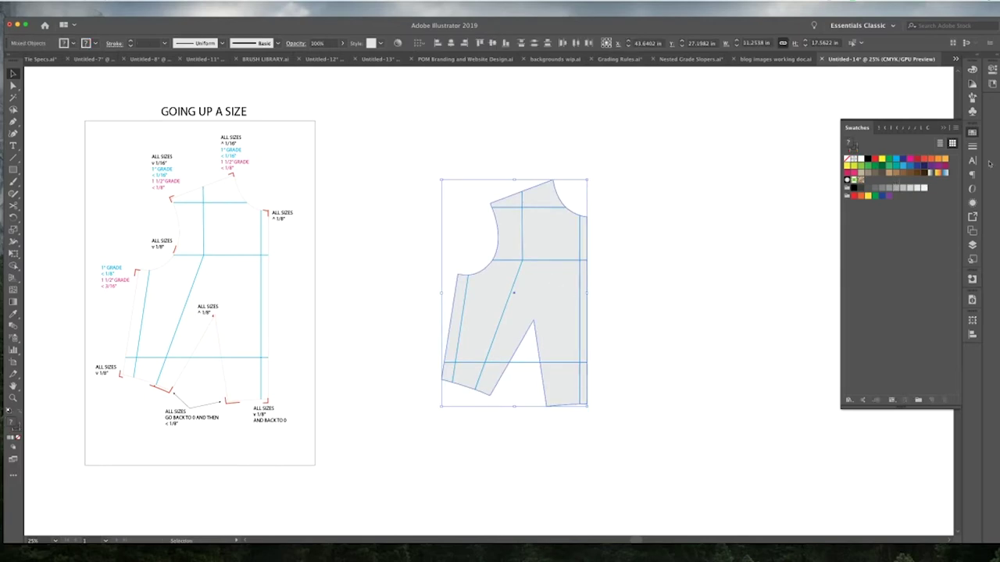
{"action": "left_click", "coordinate": [972, 246]}
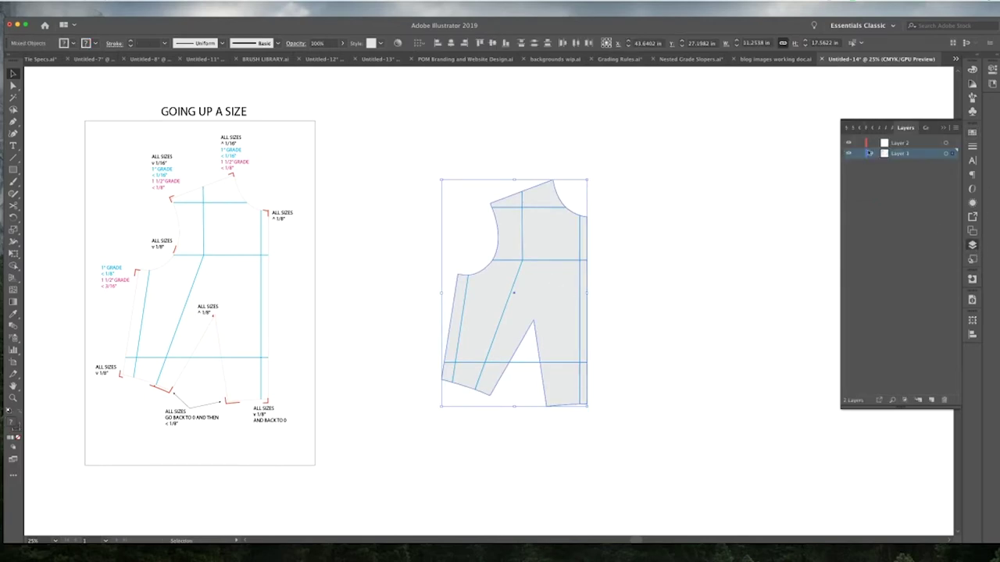
{"action": "left_click", "coordinate": [899, 143]}
{"action": "right_click", "coordinate": [667, 185]}
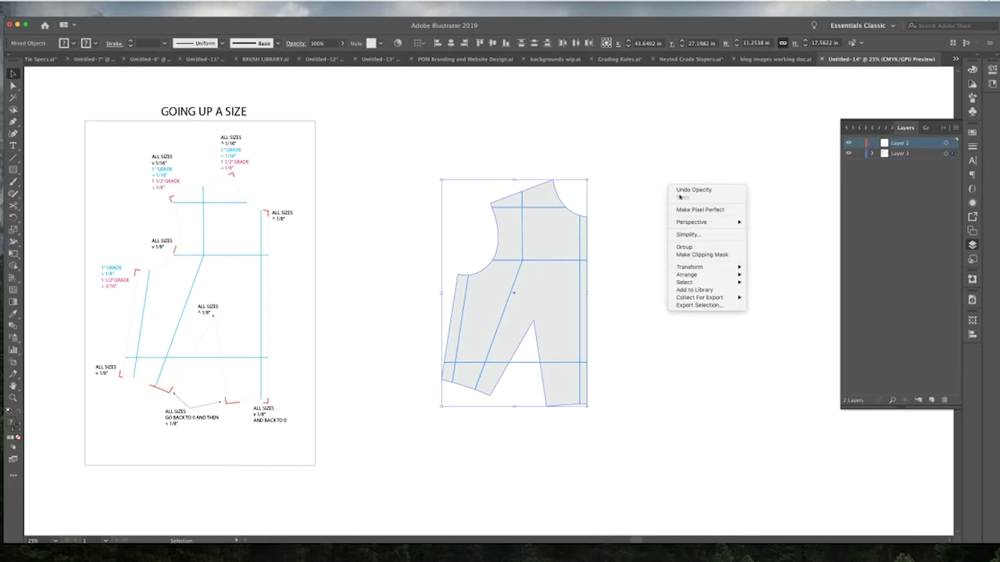
{"action": "mouse_move", "coordinate": [702, 275]}
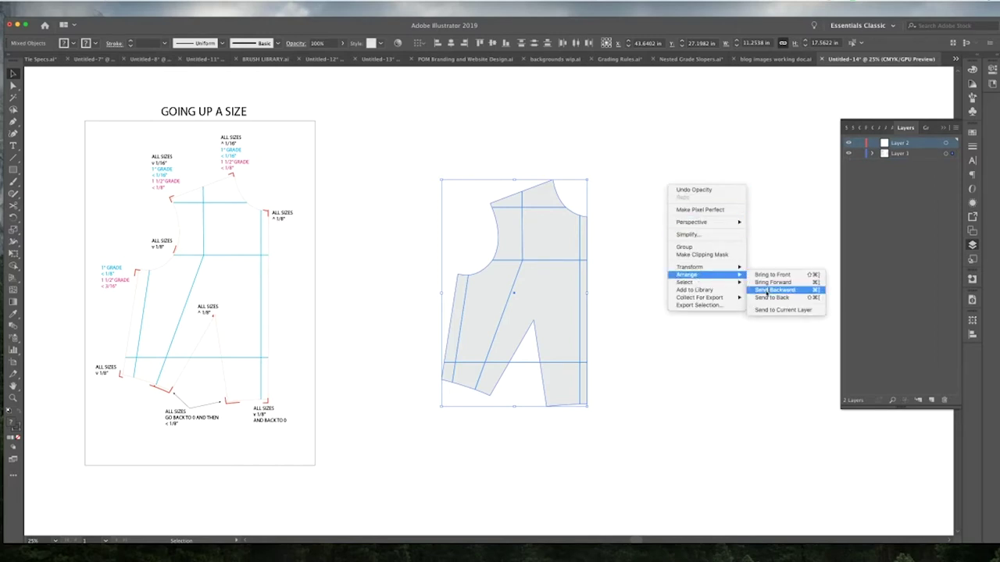
{"action": "left_click", "coordinate": [782, 309]}
{"action": "left_click", "coordinate": [859, 153]}
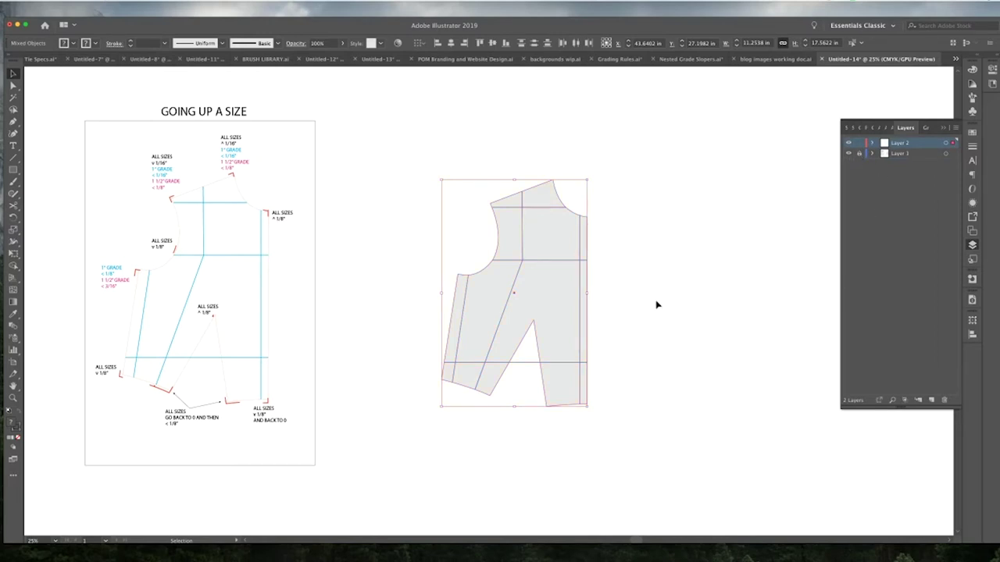
{"action": "left_click", "coordinate": [650, 297]}
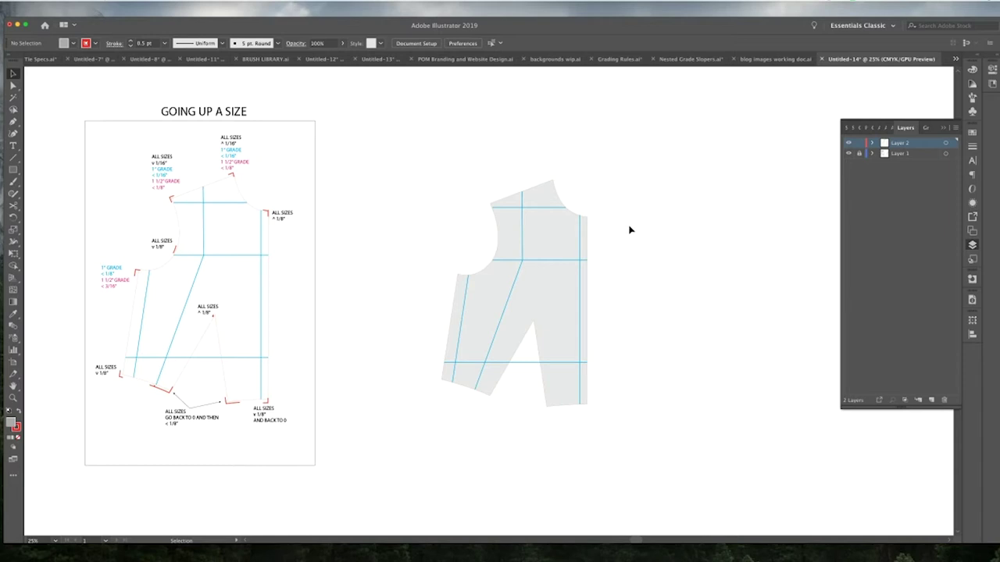
Cut the bodice outline with the Scissors tool on both sides of the corner where the neckline meets the centre line
{"action": "key", "text": "z"}
{"action": "left_click", "coordinate": [524, 258]}
{"action": "scroll", "coordinate": [503, 275], "scroll_direction": "down", "scroll_amount": 2}
{"action": "scroll", "coordinate": [503, 275], "scroll_direction": "left", "scroll_amount": 8}
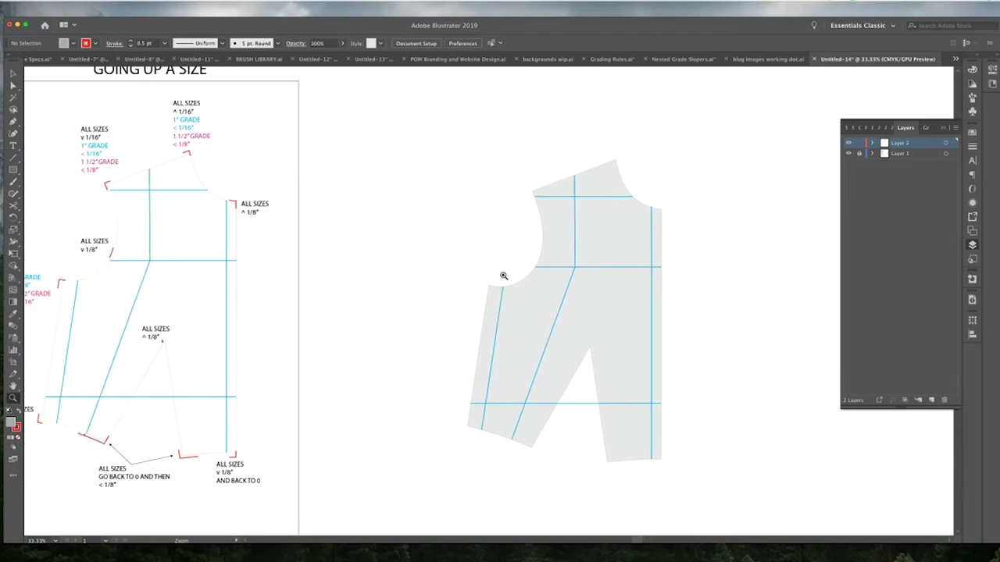
{"action": "key", "text": "v"}
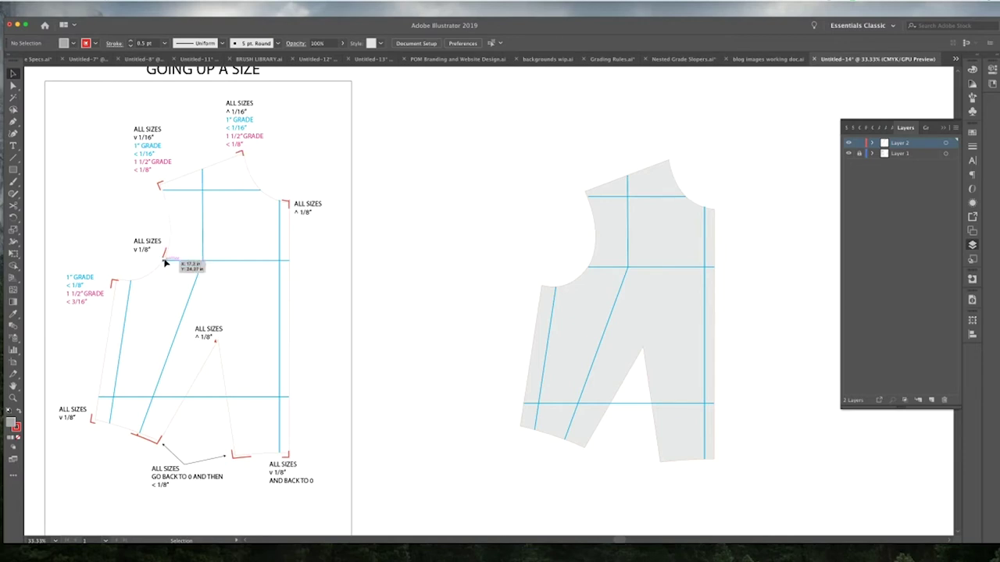
{"action": "scroll", "coordinate": [582, 246], "scroll_direction": "right", "scroll_amount": 5}
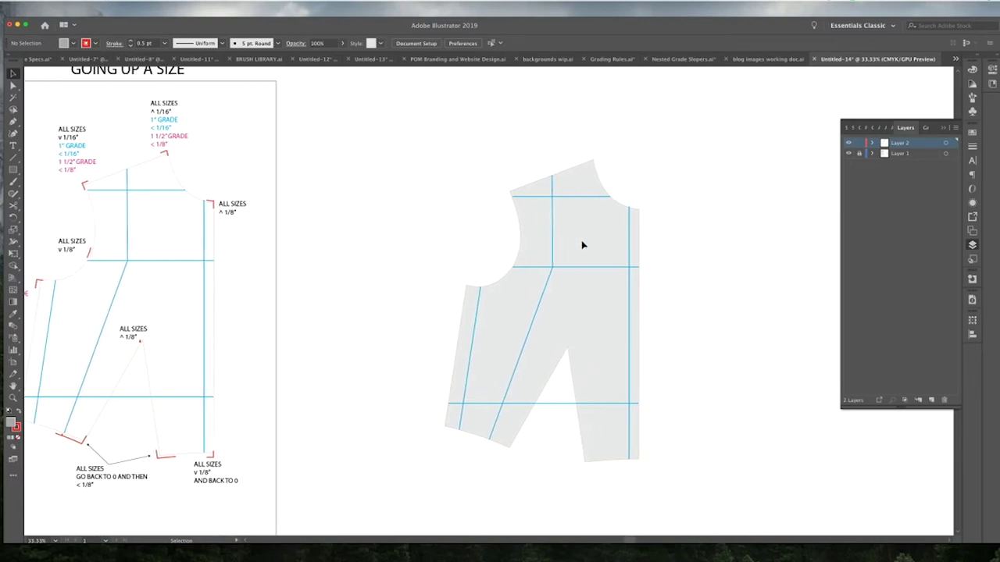
{"action": "scroll", "coordinate": [582, 246], "scroll_direction": "right", "scroll_amount": 2}
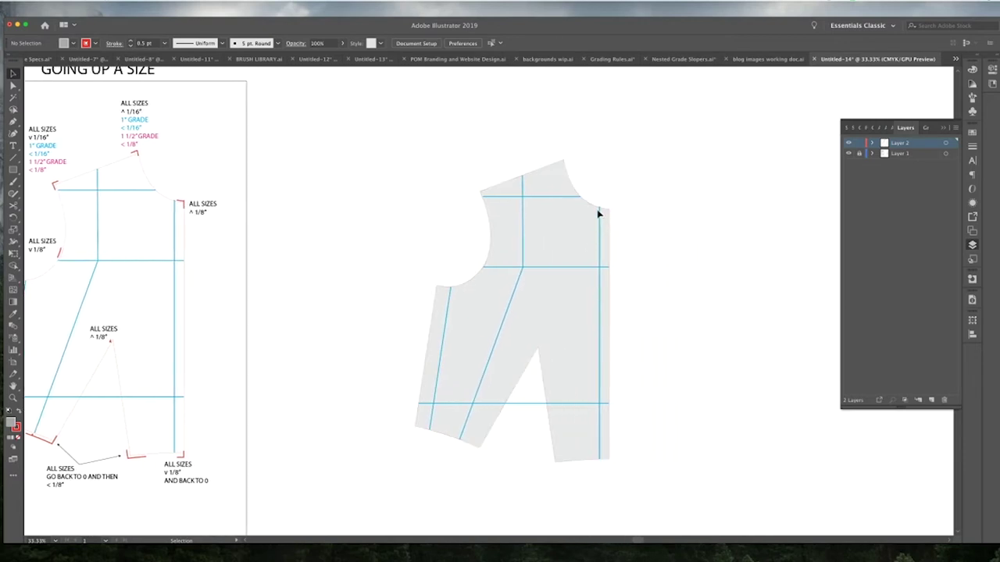
{"action": "key", "text": "c"}
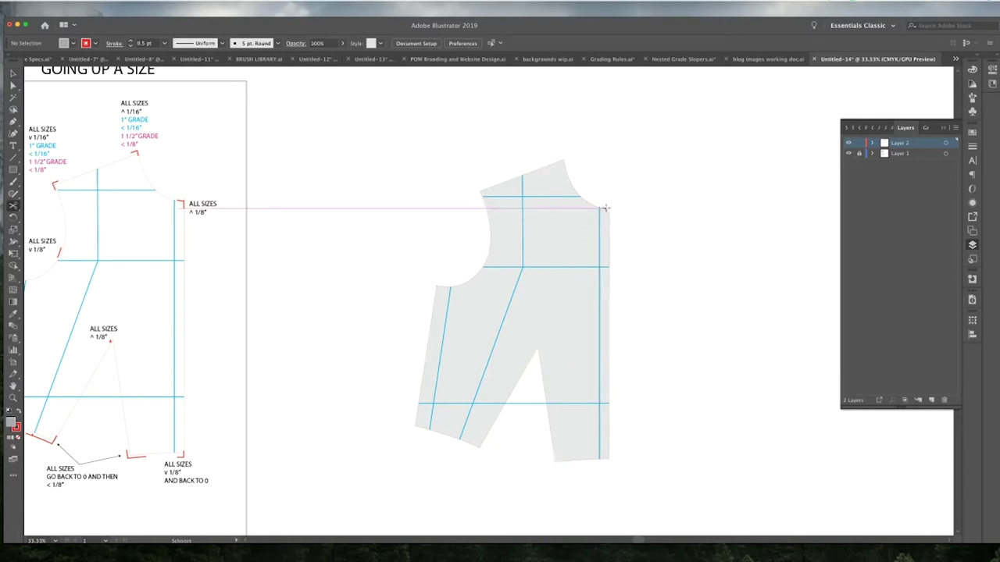
{"action": "left_click", "coordinate": [603, 209]}
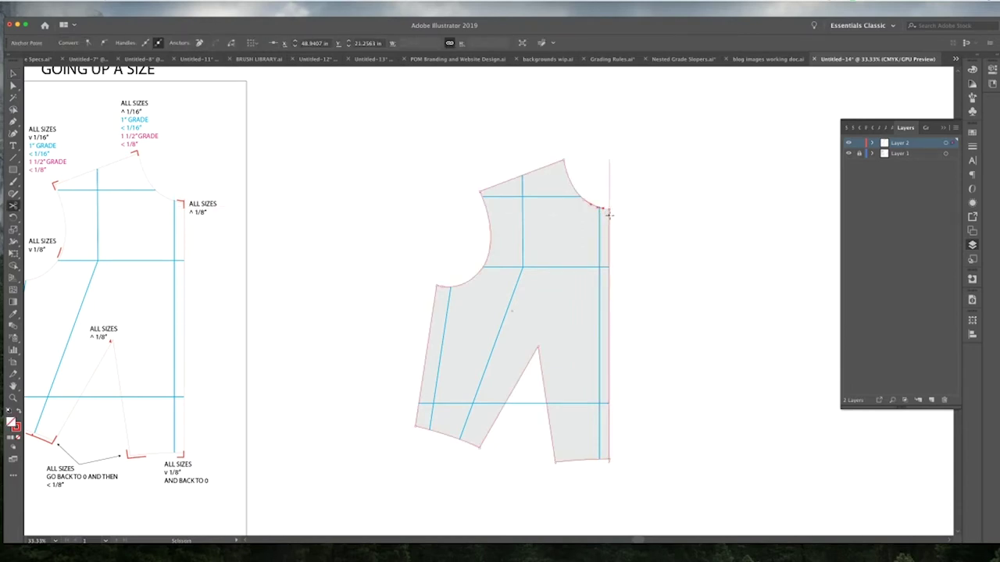
{"action": "left_click", "coordinate": [609, 213]}
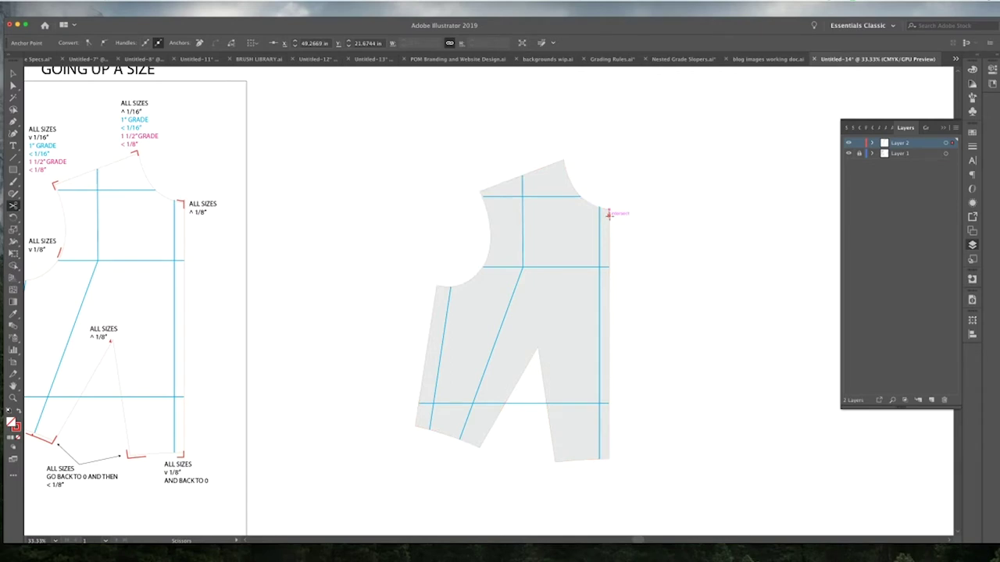
Cut the outline with the Scissors tool around the neck point, at the shoulder tip and at the armhole guide line
{"action": "left_click", "coordinate": [560, 162]}
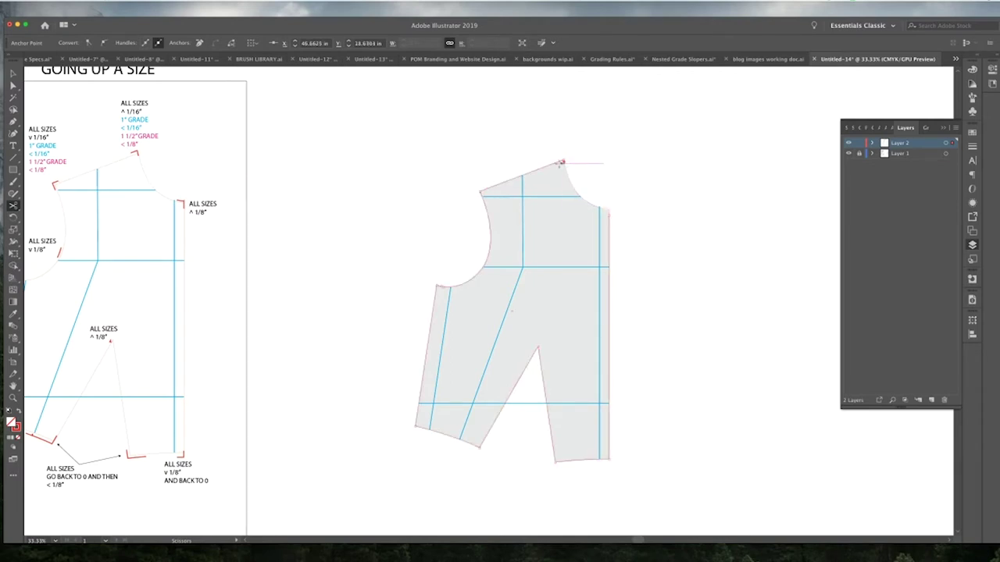
{"action": "left_click", "coordinate": [553, 164]}
{"action": "left_click", "coordinate": [484, 191]}
{"action": "left_click", "coordinate": [485, 265]}
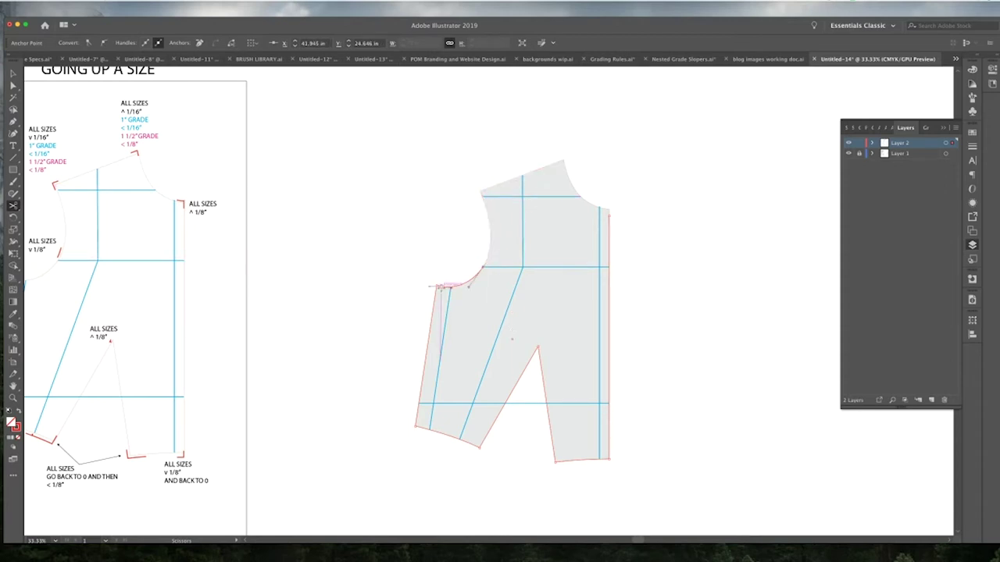
Cut the outline near the underarm, side waist, dart leg, dart point and lower centre corner, then clear the selection
{"action": "left_click", "coordinate": [436, 288]}
{"action": "left_click", "coordinate": [417, 426]}
{"action": "left_click", "coordinate": [480, 442]}
{"action": "left_click", "coordinate": [538, 349]}
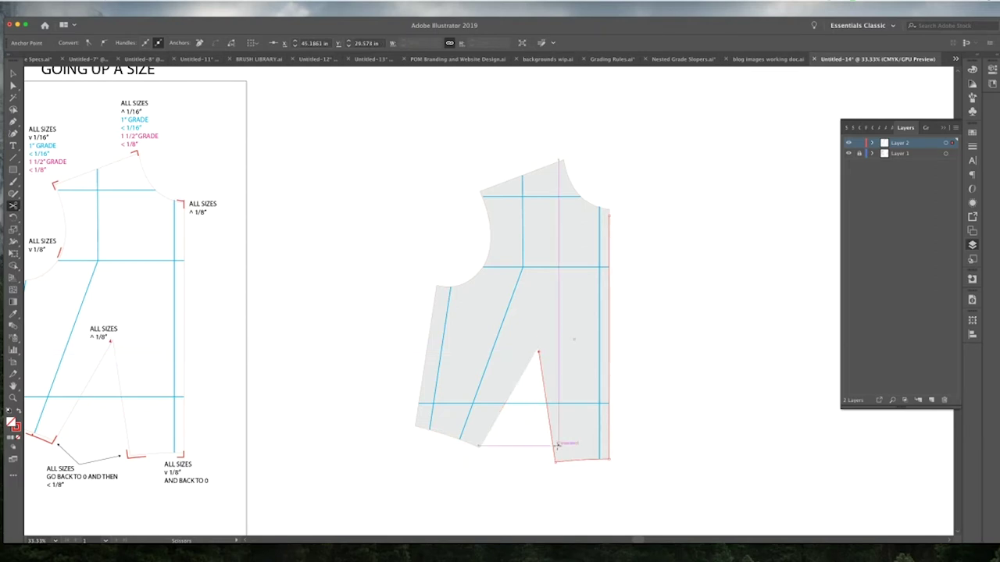
{"action": "left_click", "coordinate": [608, 459]}
{"action": "key", "text": "ctrl+shift+a"}
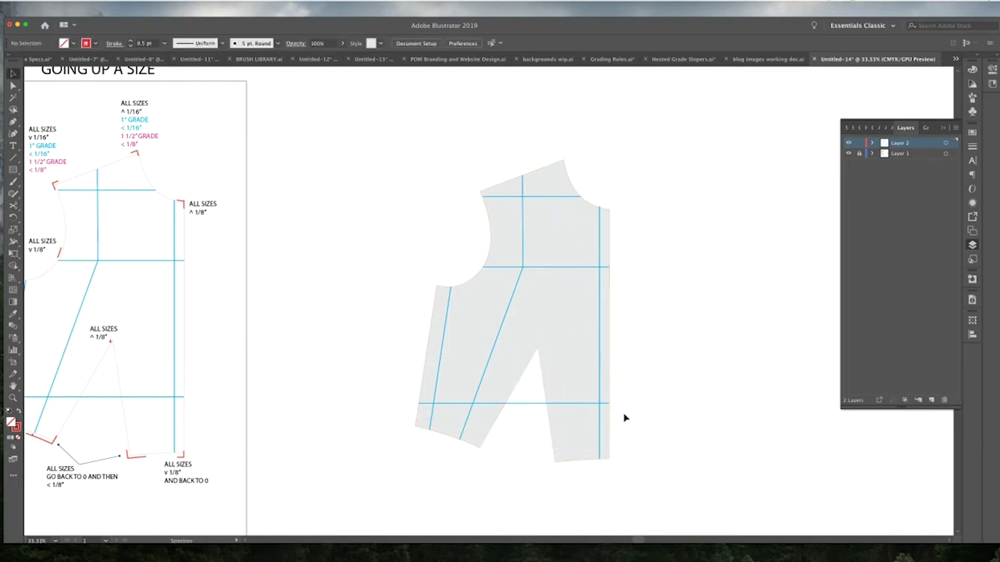
Delete the bodice's chest guide line, upper horizontal guide line and bent vertical guide line
{"action": "key", "text": "z"}
{"action": "left_click", "coordinate": [622, 414], "text": "alt"}
{"action": "scroll", "coordinate": [617, 414], "scroll_direction": "left", "scroll_amount": 1}
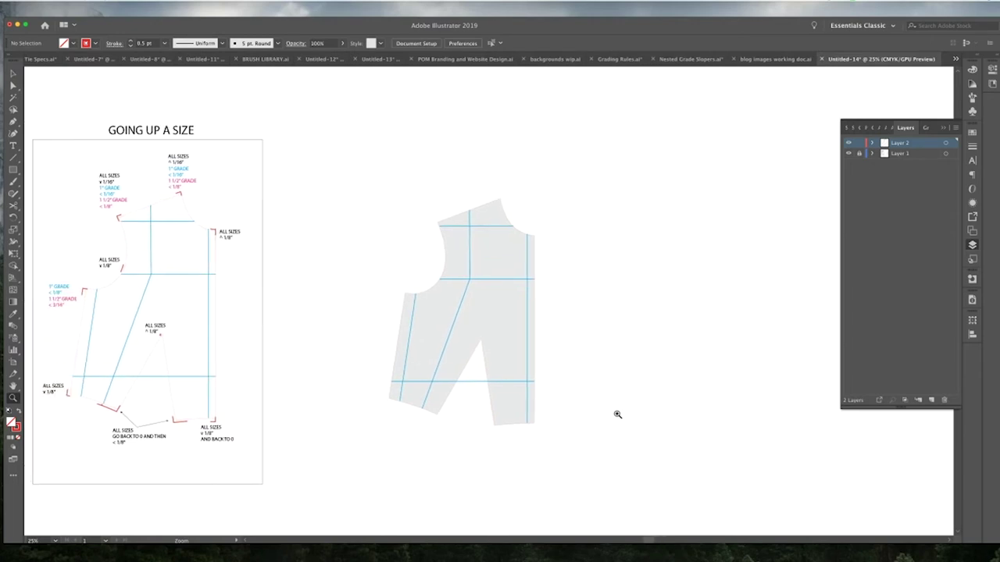
{"action": "key", "text": "v"}
{"action": "scroll", "coordinate": [617, 414], "scroll_direction": "up", "scroll_amount": 1}
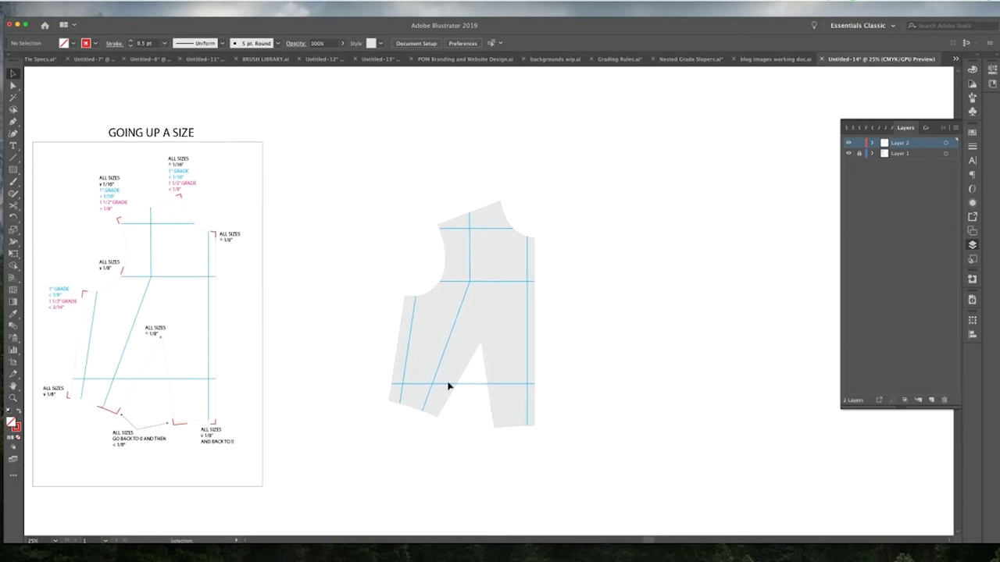
{"action": "left_click", "coordinate": [509, 283]}
{"action": "key", "text": "Delete"}
{"action": "left_click", "coordinate": [484, 227]}
{"action": "key", "text": "Delete"}
{"action": "left_click", "coordinate": [470, 226]}
{"action": "key", "text": "Delete"}
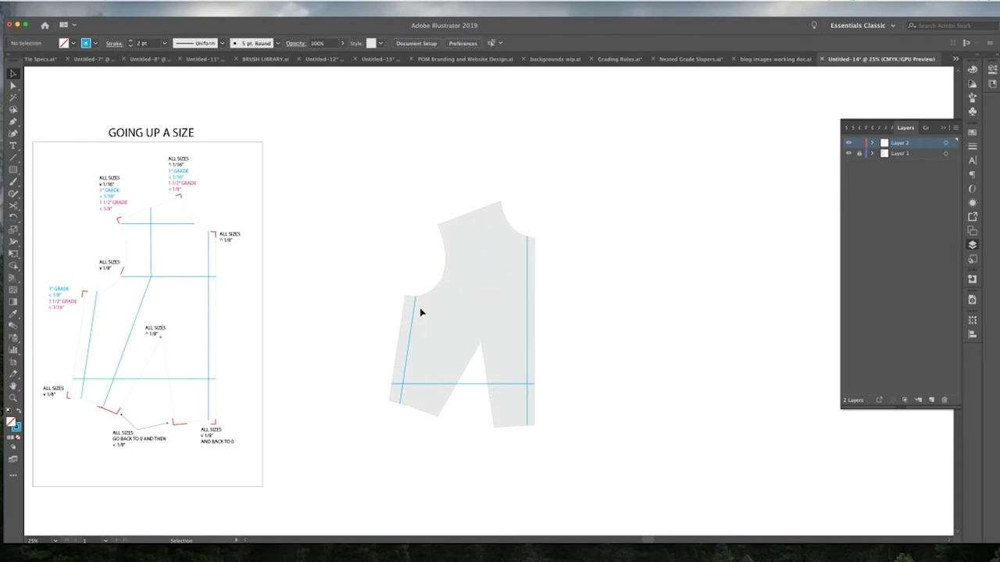
Delete the bodice's slanted side guide line, waist guide line and vertical guide line near the centre edge
{"action": "left_click", "coordinate": [415, 314]}
{"action": "key", "text": "Delete"}
{"action": "left_click", "coordinate": [480, 384]}
{"action": "key", "text": "Delete"}
{"action": "left_click", "coordinate": [528, 358]}
{"action": "key", "text": "Delete"}
Delete the outline segments along the centre edge, neckline, shoulder and armhole, keeping the short corner pieces
{"action": "left_click", "coordinate": [535, 309]}
{"action": "key", "text": "Delete"}
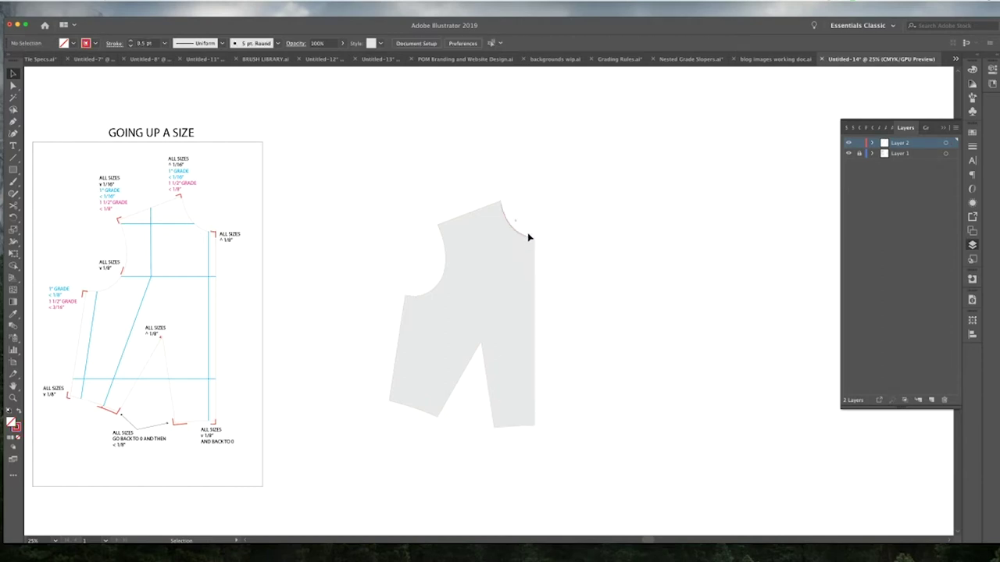
{"action": "left_click", "coordinate": [516, 227]}
{"action": "key", "text": "Delete"}
{"action": "left_click", "coordinate": [476, 213]}
{"action": "key", "text": "Delete"}
{"action": "left_click", "coordinate": [446, 249]}
{"action": "key", "text": "Delete"}
{"action": "left_click", "coordinate": [427, 299]}
{"action": "key", "text": "Delete"}
Delete the side seam, waist and dart-leg segments between the corners, and select all remaining corner marks
{"action": "left_click", "coordinate": [405, 359]}
{"action": "key", "text": "Delete"}
{"action": "left_click", "coordinate": [406, 408]}
{"action": "key", "text": "Delete"}
{"action": "left_click", "coordinate": [458, 390]}
{"action": "key", "text": "Delete"}
{"action": "left_click", "coordinate": [486, 393]}
{"action": "key", "text": "Delete"}
{"action": "left_click", "coordinate": [515, 426]}
{"action": "key", "text": "Delete"}
{"action": "left_click_drag", "start_coordinate": [598, 478], "coordinate": [368, 188]}
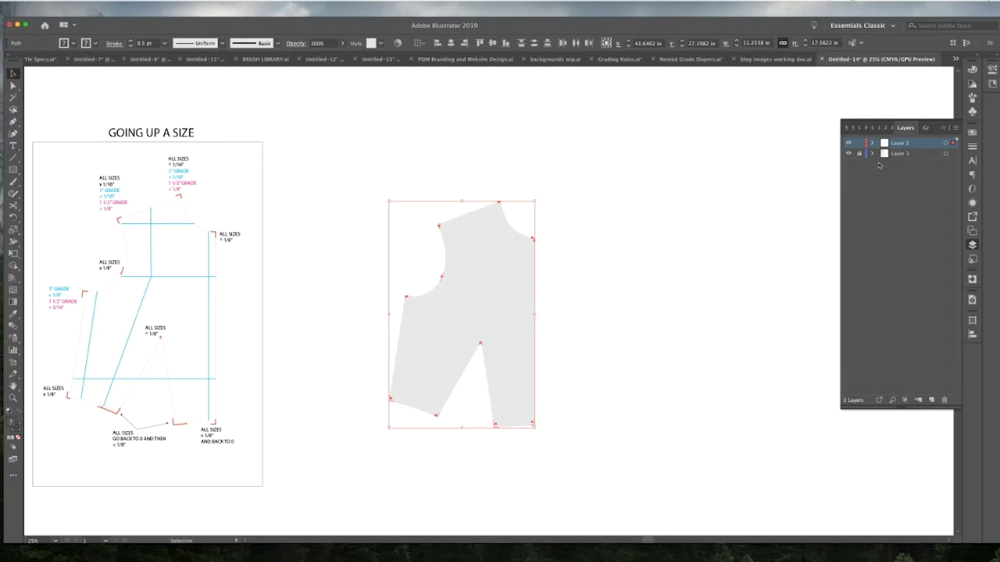
Set the stroke weight of all the bodice's corner marks to 5 pt
{"action": "left_click", "coordinate": [972, 147]}
{"action": "left_click", "coordinate": [919, 143]}
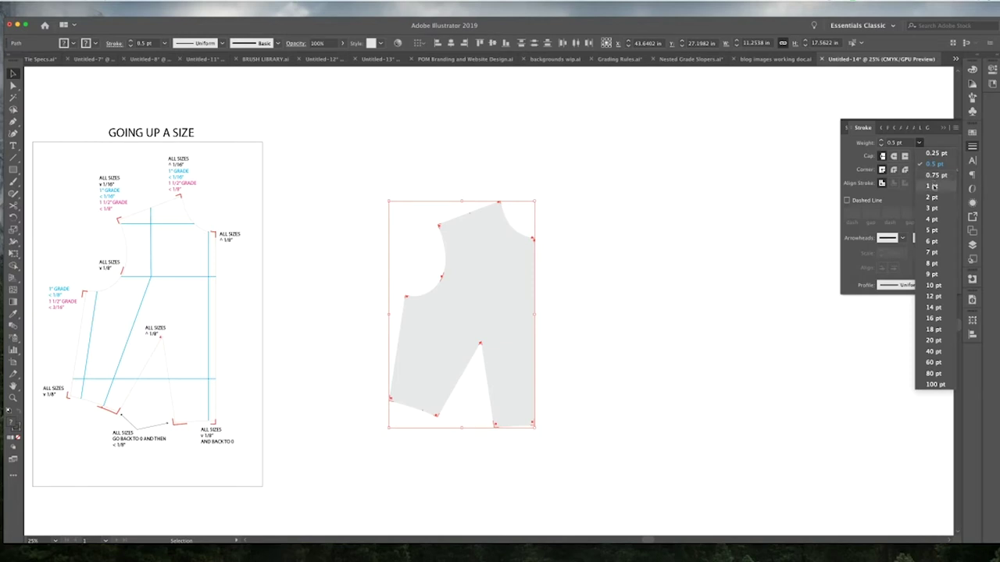
{"action": "left_click", "coordinate": [933, 186]}
{"action": "left_click", "coordinate": [649, 254]}
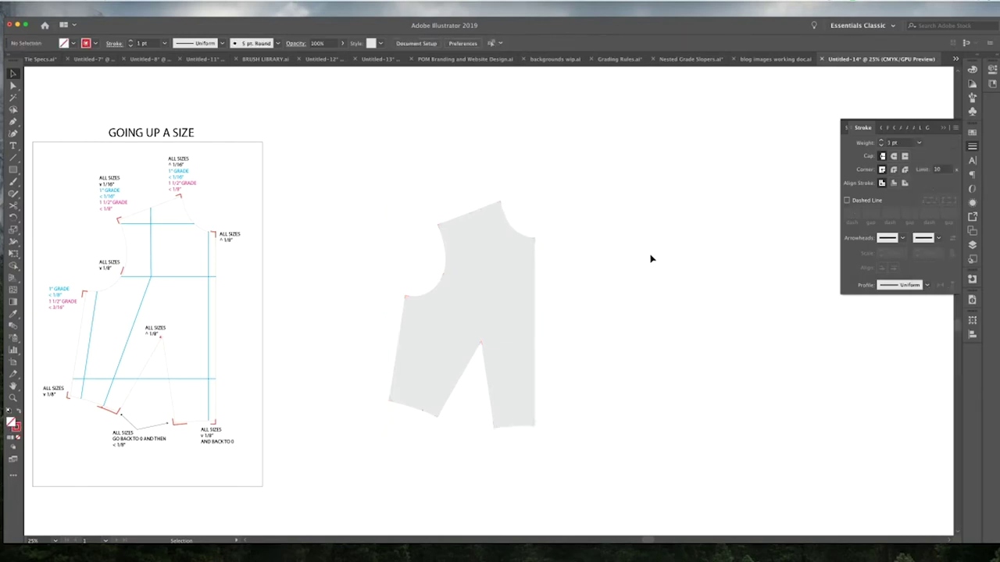
{"action": "left_click_drag", "start_coordinate": [386, 204], "coordinate": [591, 481]}
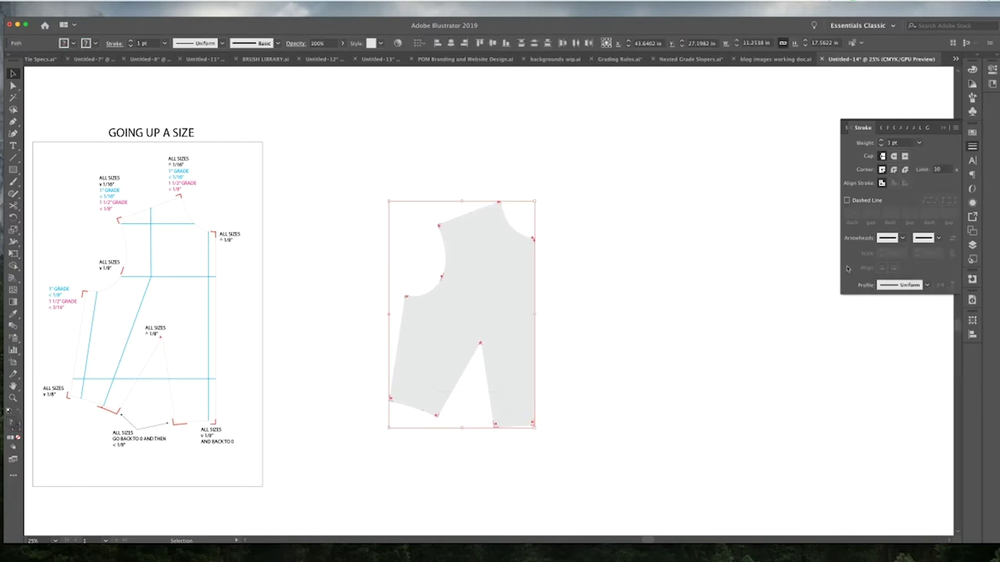
{"action": "left_click", "coordinate": [920, 144]}
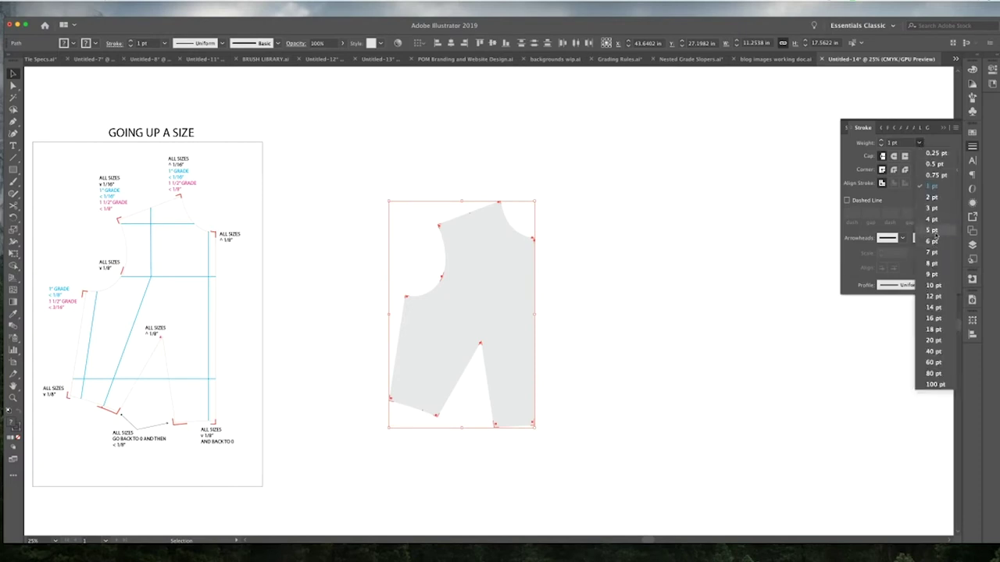
{"action": "left_click", "coordinate": [932, 232]}
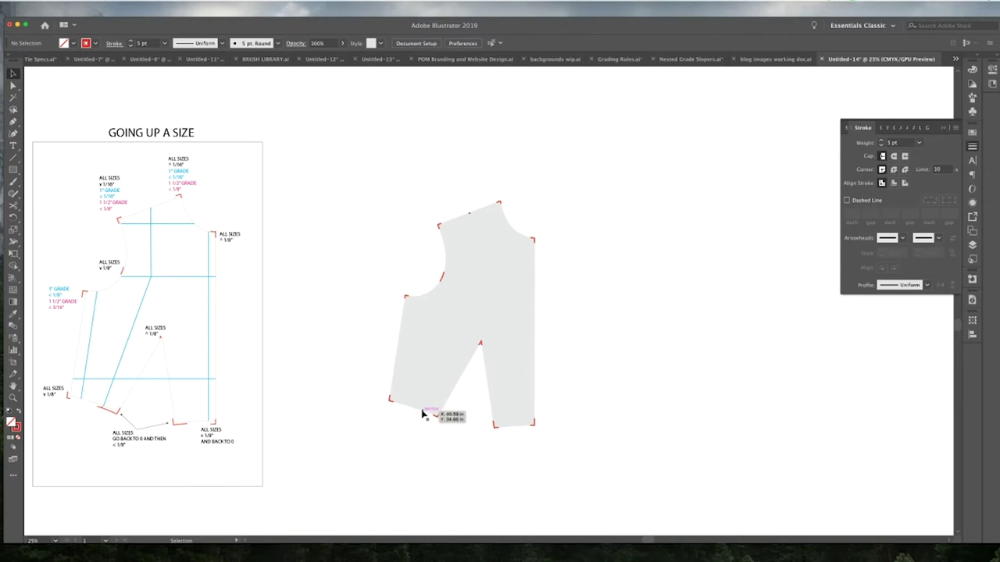
Delete the stray points left on the bodice's shoulder and waist edges
{"action": "key", "text": "a"}
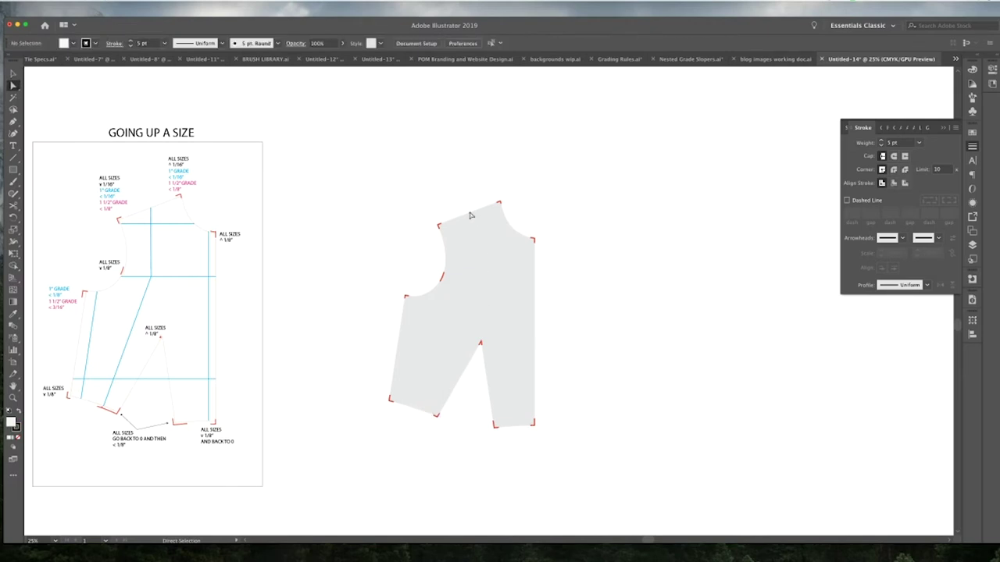
{"action": "left_click", "coordinate": [470, 217]}
{"action": "key", "text": "v"}
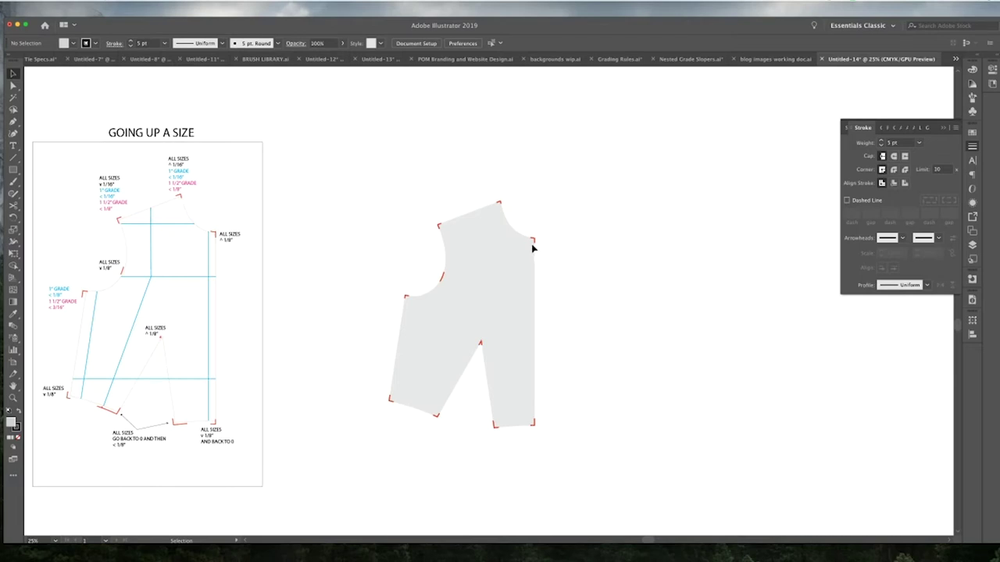
Move all corner marks up 1/8", then move all except the centre neckline mark up 1/16" and left 1/16"
{"action": "left_click_drag", "start_coordinate": [373, 202], "coordinate": [582, 449]}
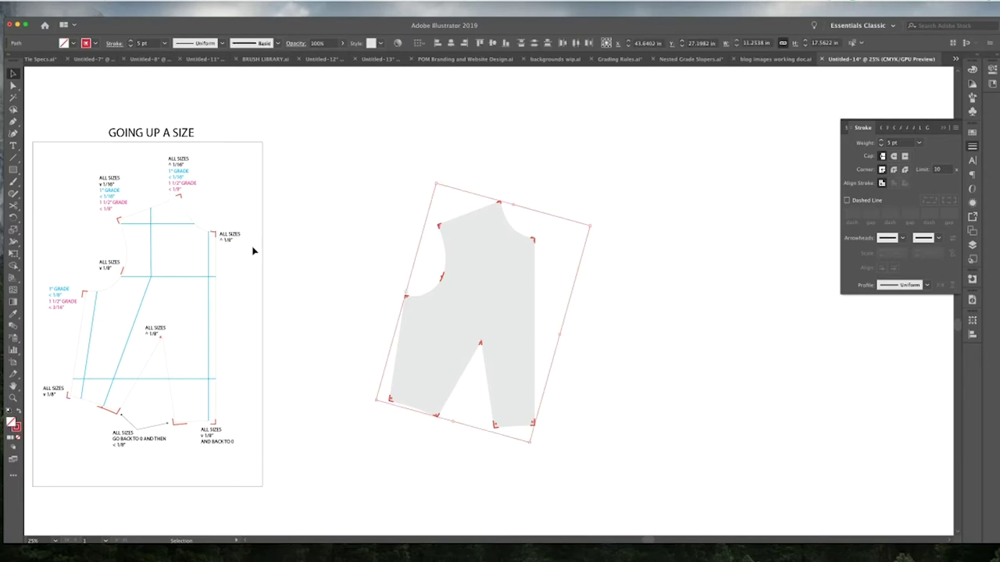
{"action": "key", "text": "Up"}
{"action": "key", "text": "Up"}
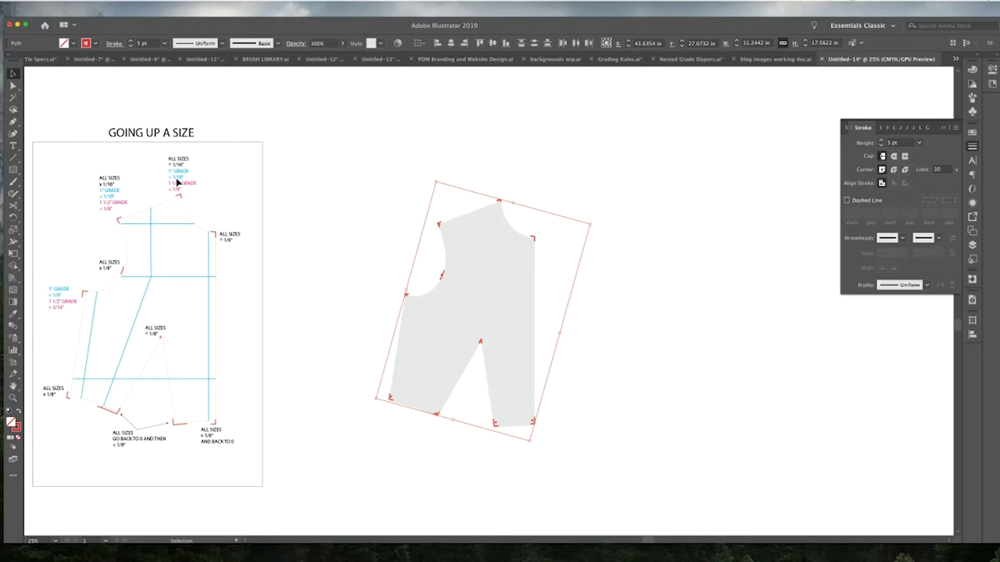
{"action": "key", "text": "Up"}
{"action": "key", "text": "Left"}
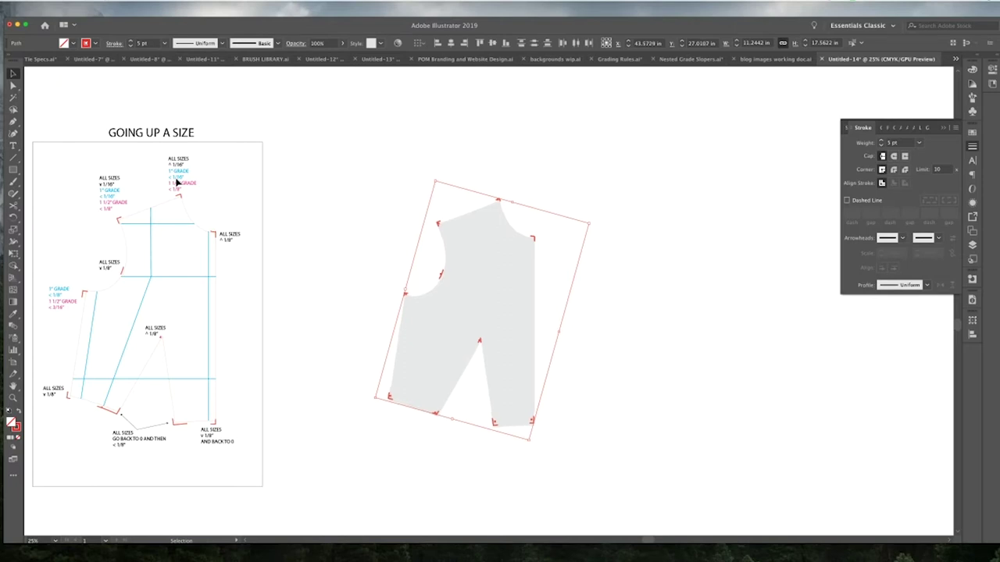
Excluding the neck-shoulder mark, shift the remaining marks left and down 1/16", then drop the shoulder-tip mark from the selection and move the rest down 1/8"
{"action": "left_click", "coordinate": [494, 195], "text": "shift"}
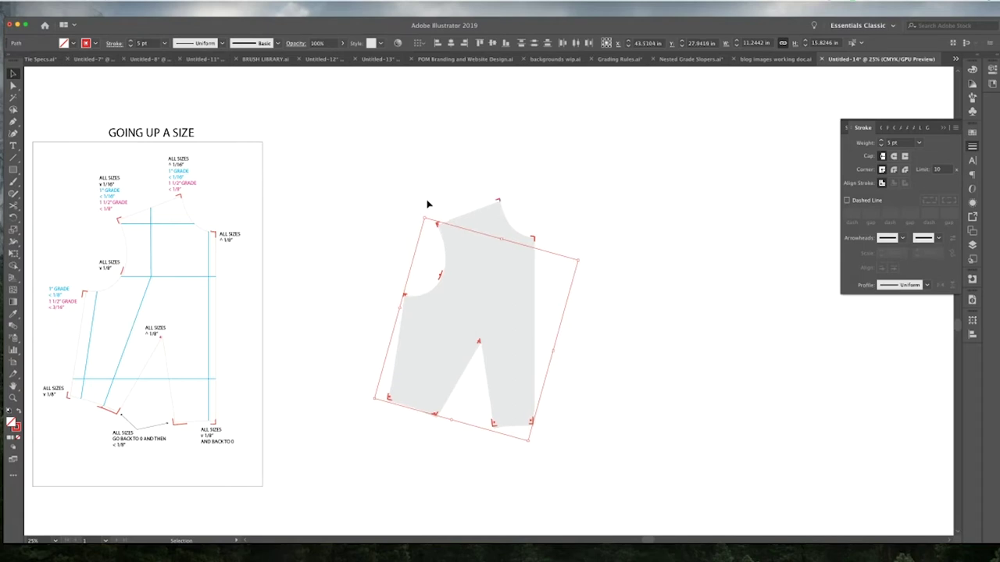
{"action": "left_click", "coordinate": [449, 235], "text": "shift"}
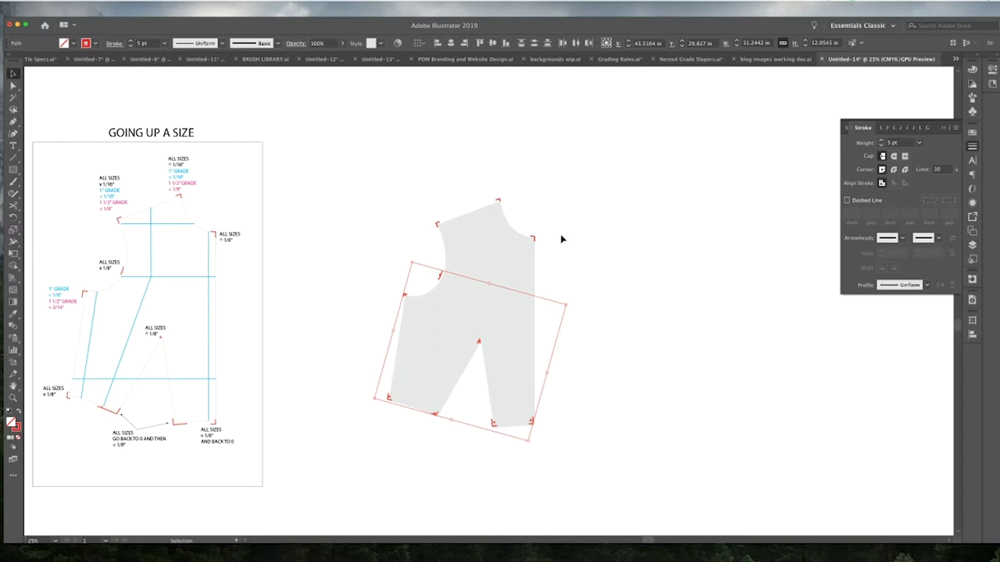
{"action": "key", "text": "Down"}
{"action": "key", "text": "Down"}
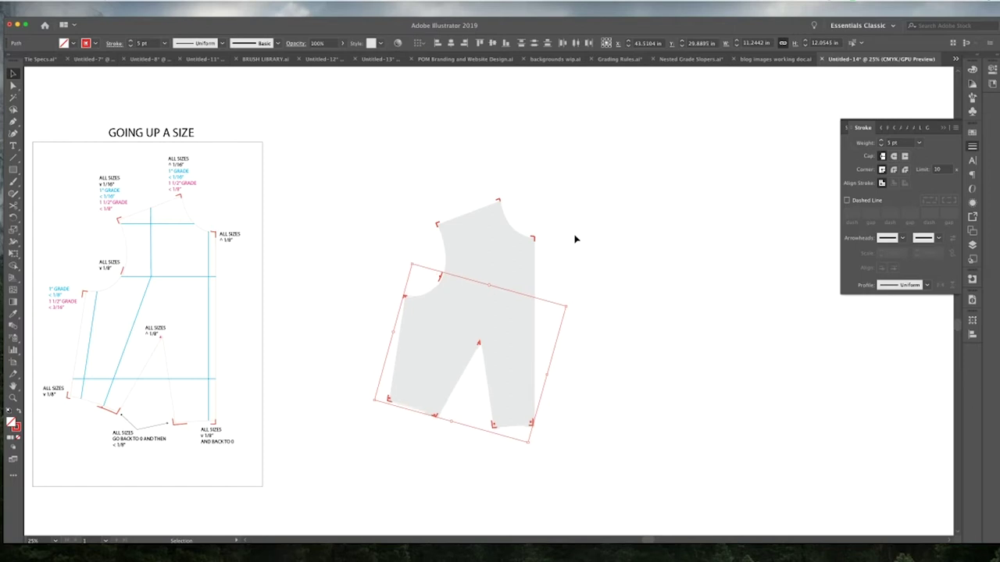
Exclude the armhole mark and move the remaining marks left 1/8", then exclude the underarm mark and move the rest down 1/8"
{"action": "left_click_drag", "start_coordinate": [438, 261], "coordinate": [458, 290]}
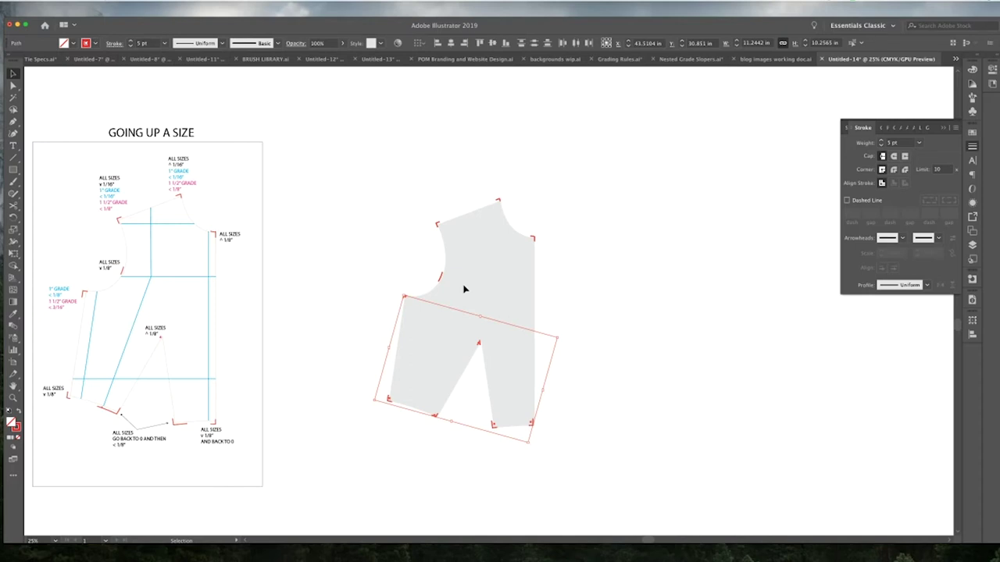
{"action": "key", "text": "Left"}
{"action": "key", "text": "Left"}
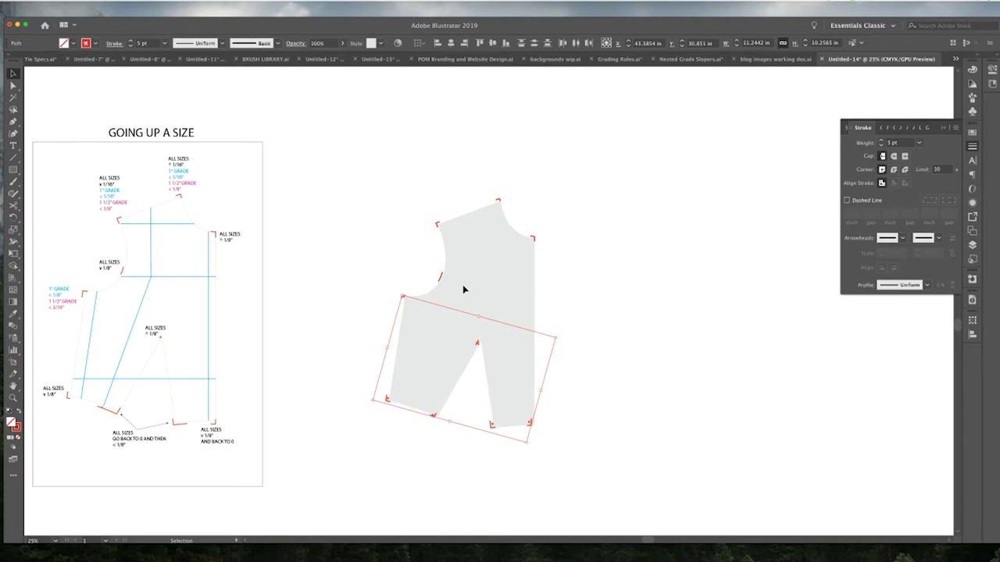
{"action": "left_click_drag", "start_coordinate": [401, 297], "coordinate": [419, 312]}
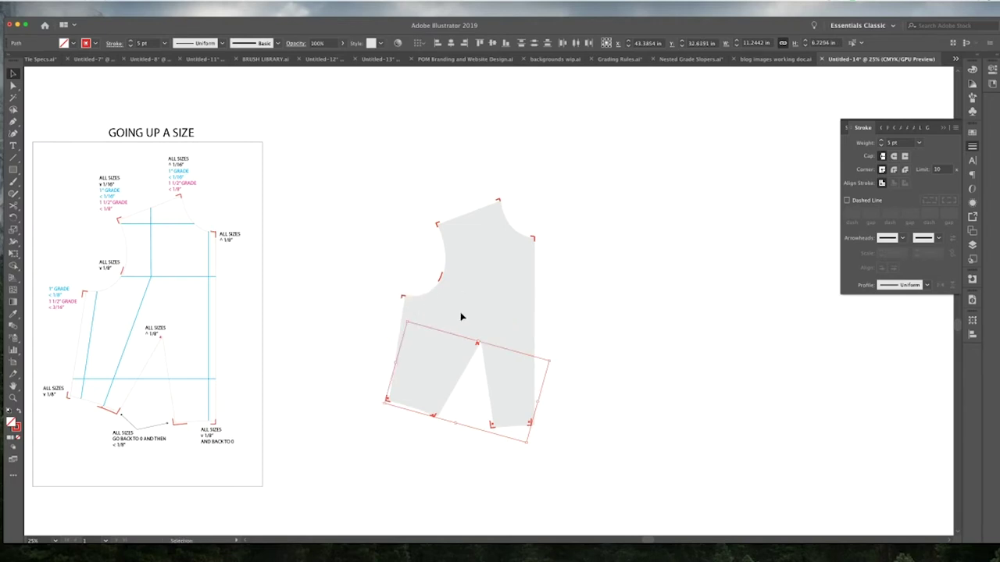
{"action": "key", "text": "Down"}
{"action": "key", "text": "Down"}
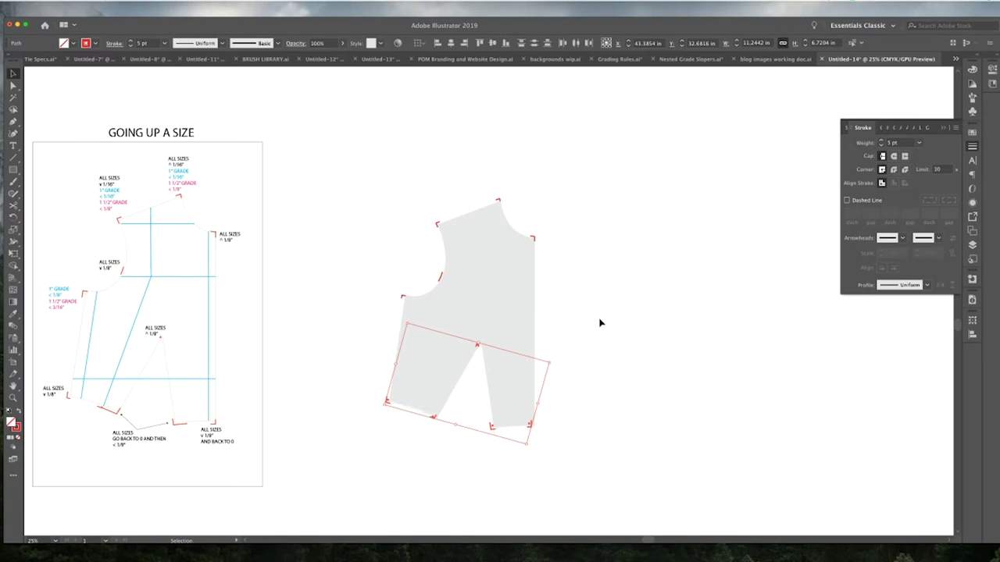
Deselect the side waist mark, show the rulers and place a vertical guide along the bodice's centre front edge
{"action": "left_click", "coordinate": [402, 415], "text": "shift"}
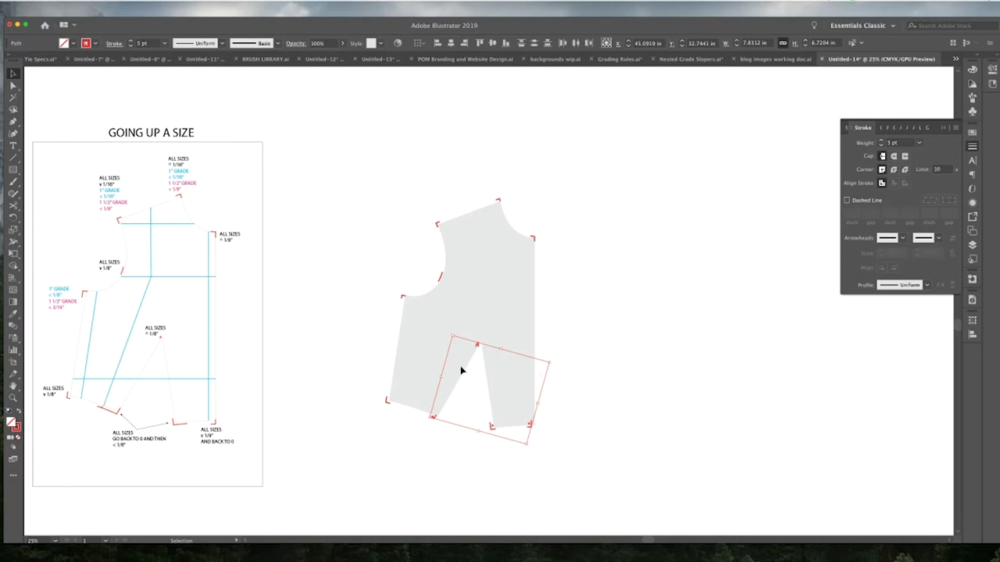
{"action": "left_click", "coordinate": [179, 0]}
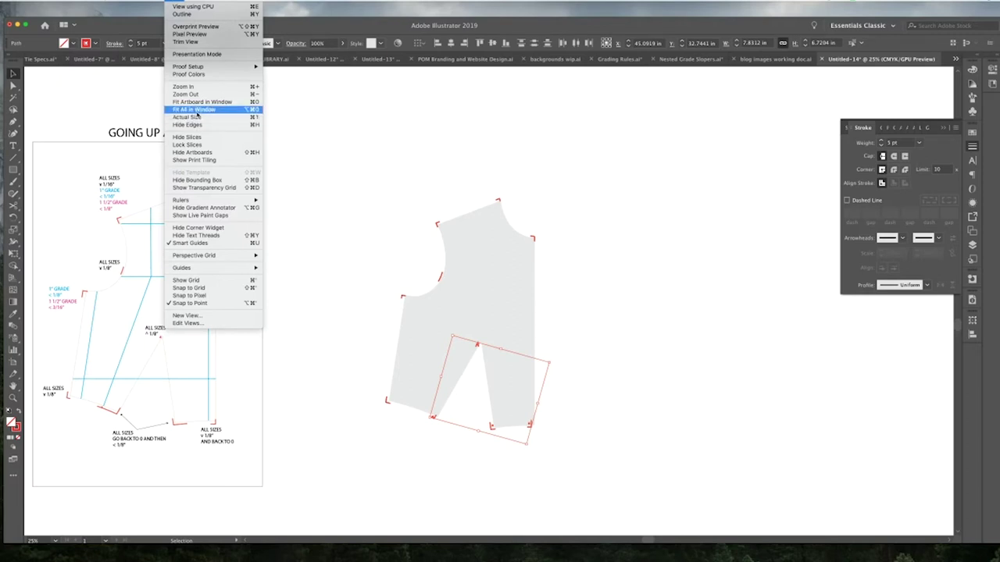
{"action": "mouse_move", "coordinate": [219, 269]}
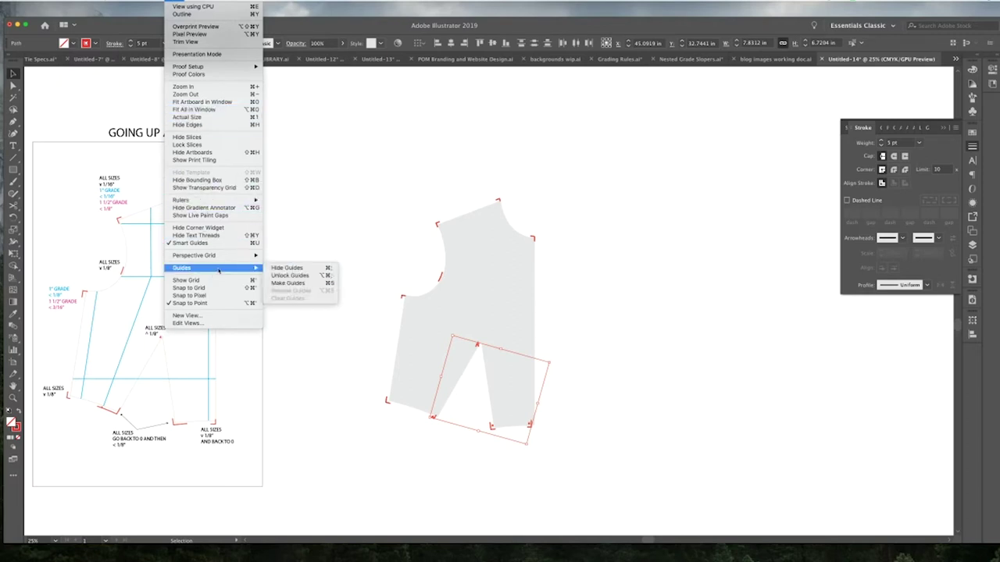
{"action": "mouse_move", "coordinate": [234, 200]}
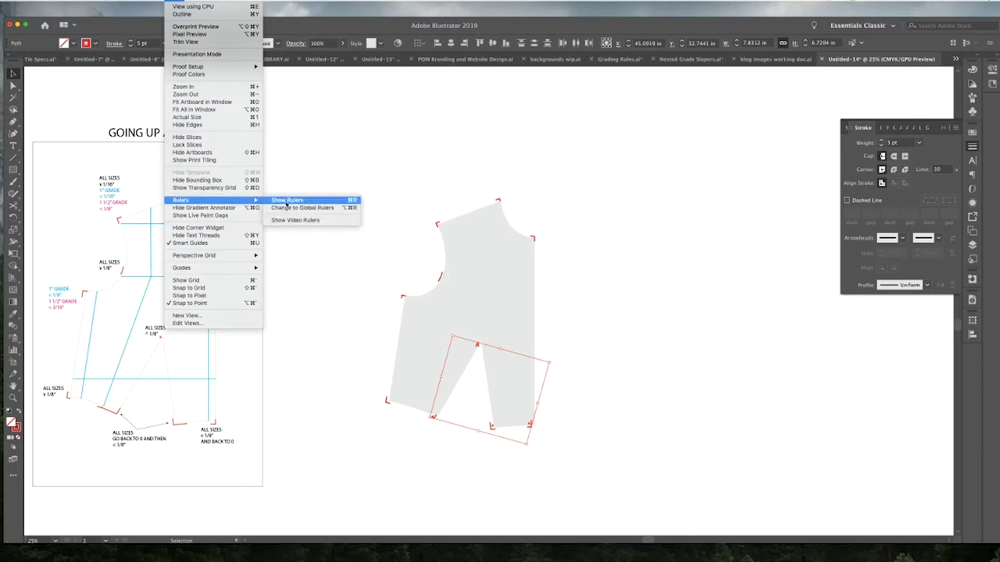
{"action": "left_click", "coordinate": [289, 200]}
{"action": "left_click_drag", "start_coordinate": [30, 234], "coordinate": [536, 245]}
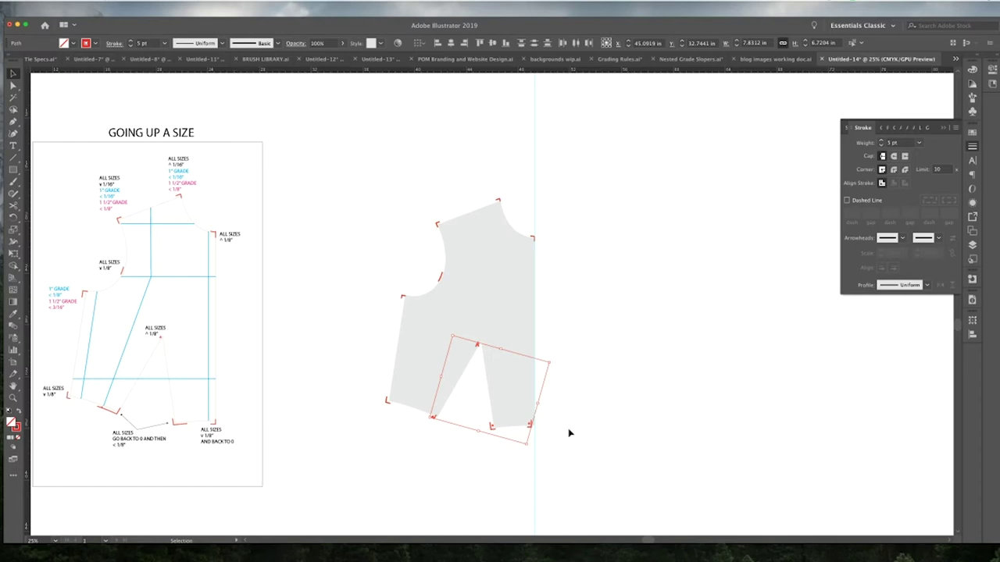
Move the selected dart and centre waist marks right 1/4" to align the centre waist corner with the guide
{"action": "key", "text": "Right"}
{"action": "key", "text": "Right"}
{"action": "key", "text": "Right"}
{"action": "key", "text": "Right"}
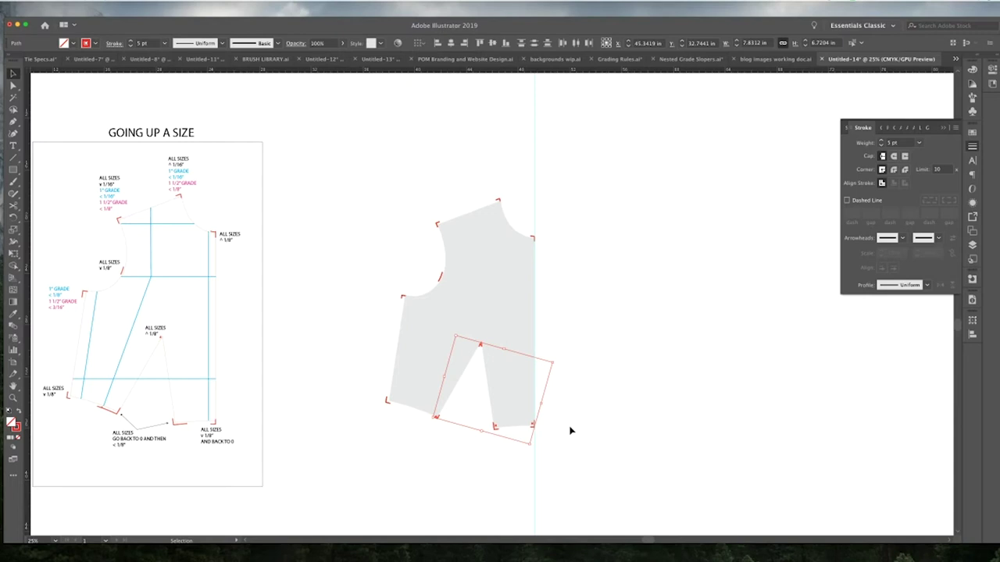
Exclude the centre waist mark and move the dart marks left 1/8", then deselect both dart-leg marks and move the dart point up 1/8"
{"action": "left_click", "coordinate": [536, 428], "text": "shift"}
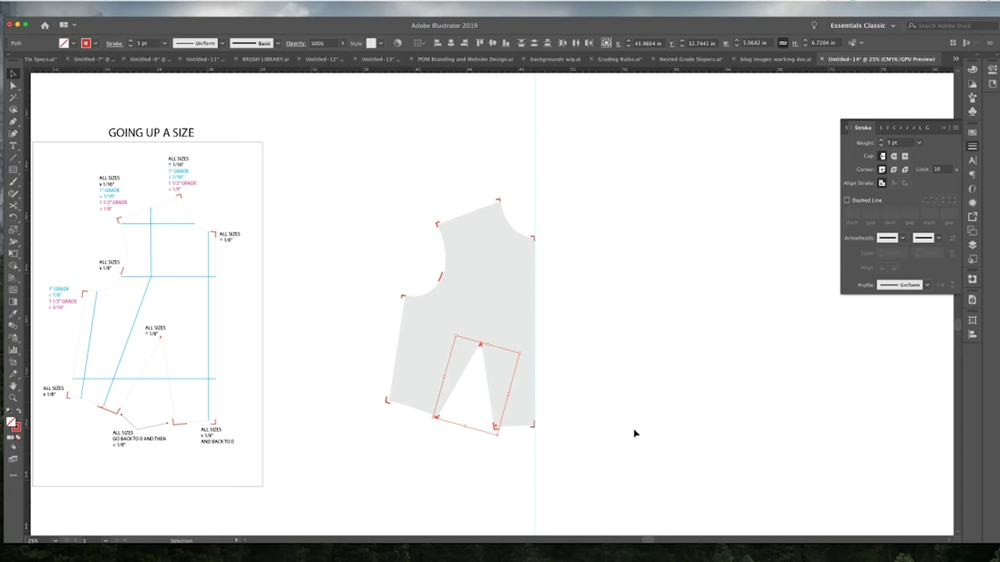
{"action": "key", "text": "Left"}
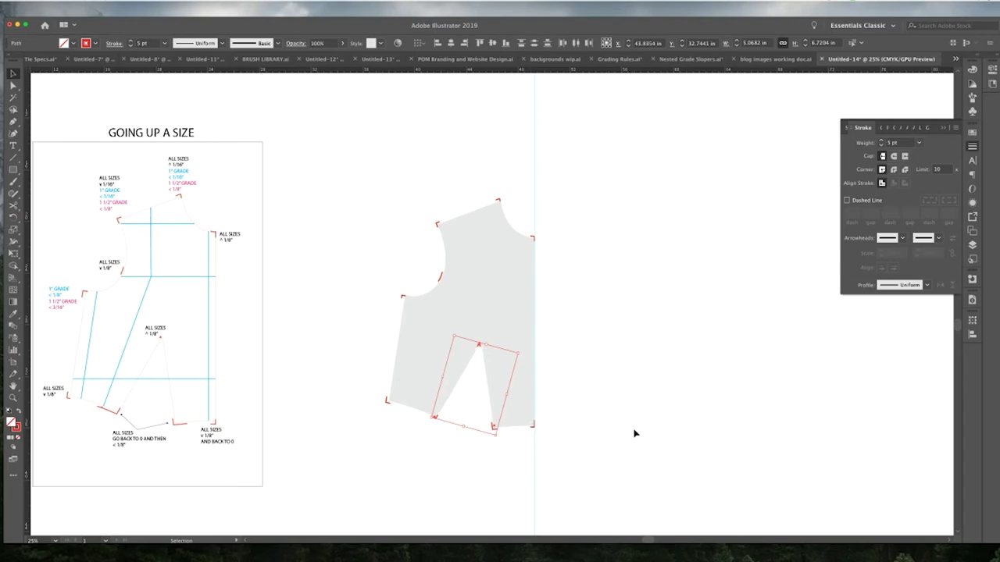
{"action": "left_click", "coordinate": [494, 428], "text": "shift"}
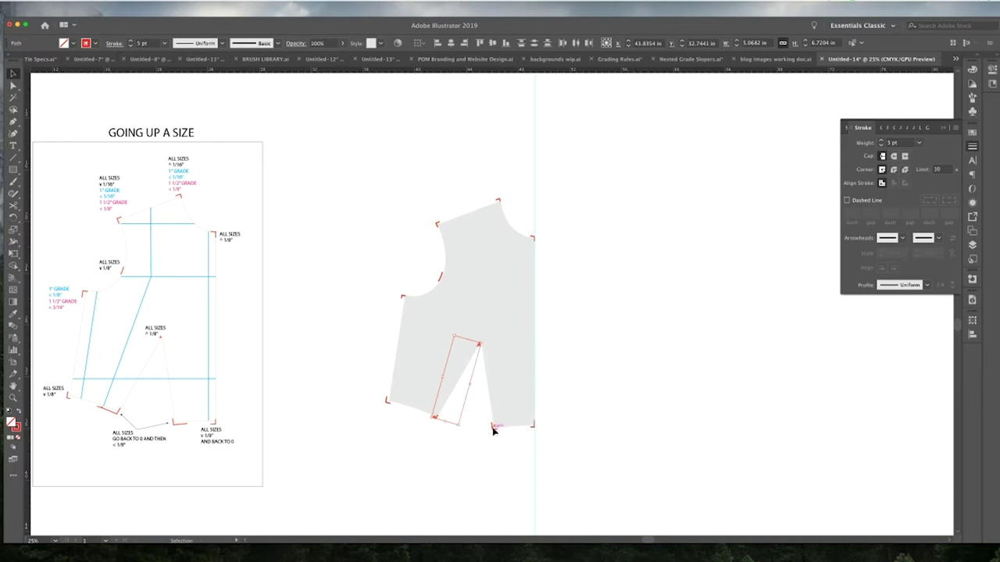
{"action": "left_click", "coordinate": [437, 417]}
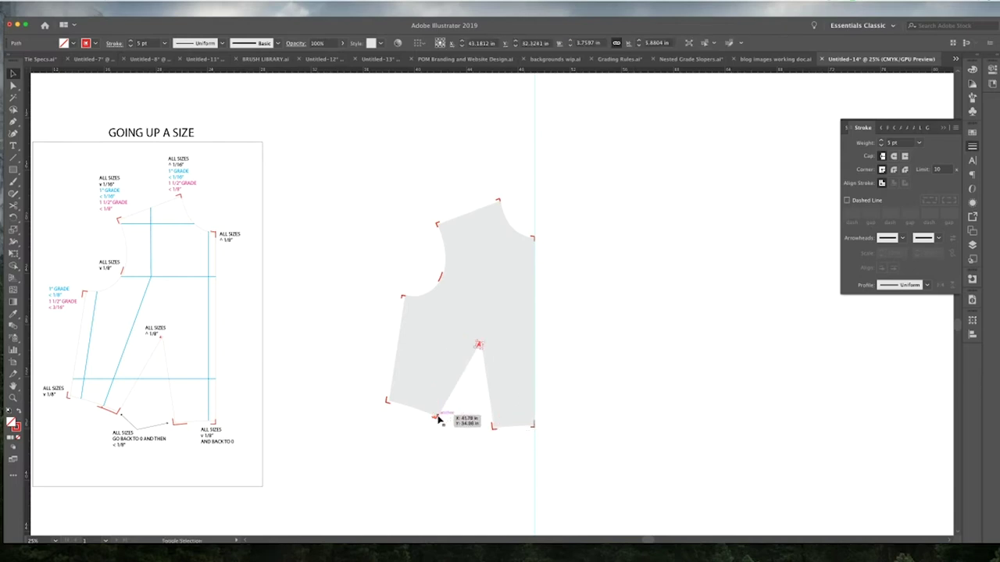
Nudge the centre front waist corner mark straight down along the guide and clear the selection
{"action": "left_click", "coordinate": [535, 426]}
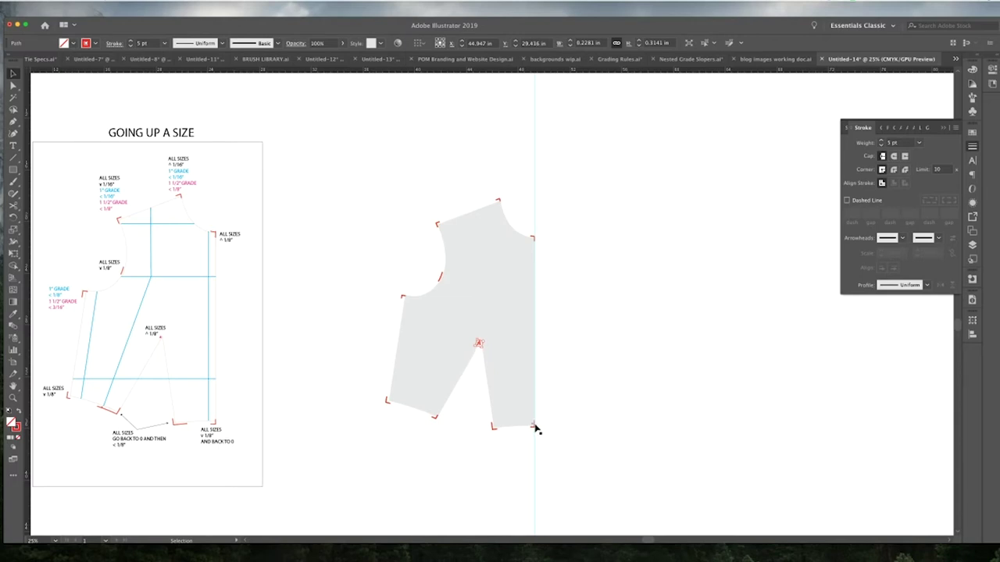
{"action": "left_click", "coordinate": [534, 426]}
{"action": "key", "text": "Down"}
{"action": "left_click", "coordinate": [557, 440]}
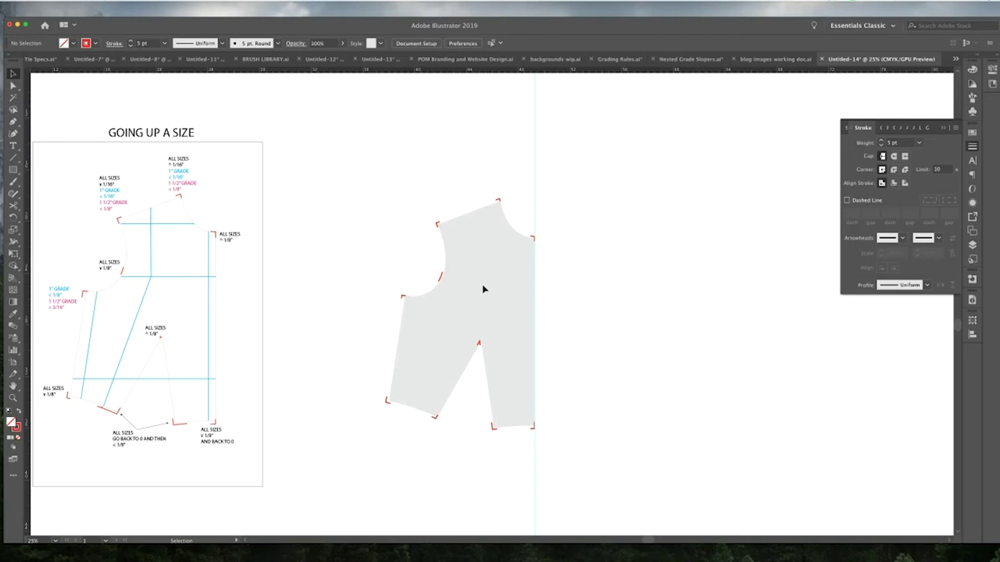
Connect the moved corner marks with straight Pen tool lines along the shoulder, centre front edge and side seam
{"action": "key", "text": "p"}
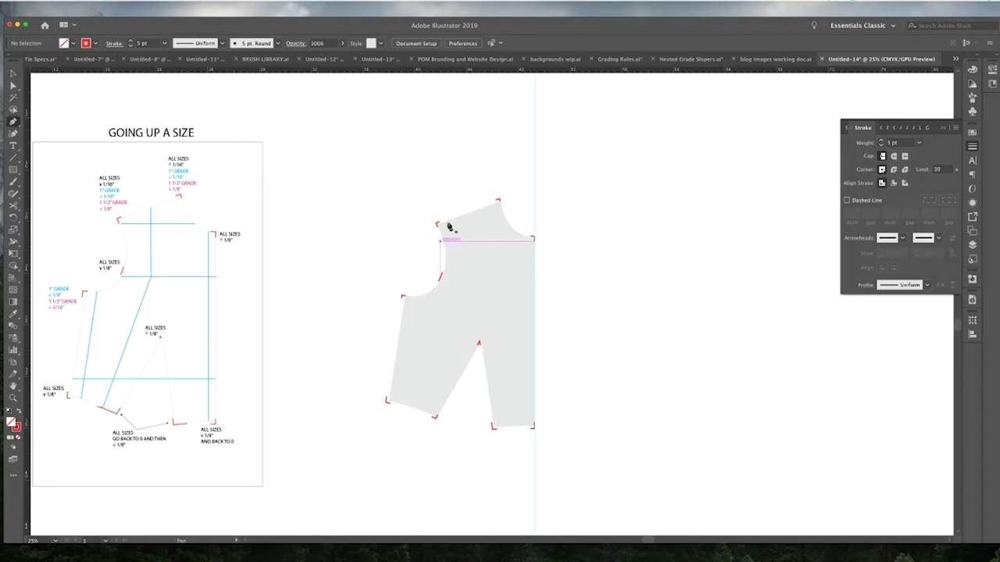
{"action": "left_click", "coordinate": [440, 225]}
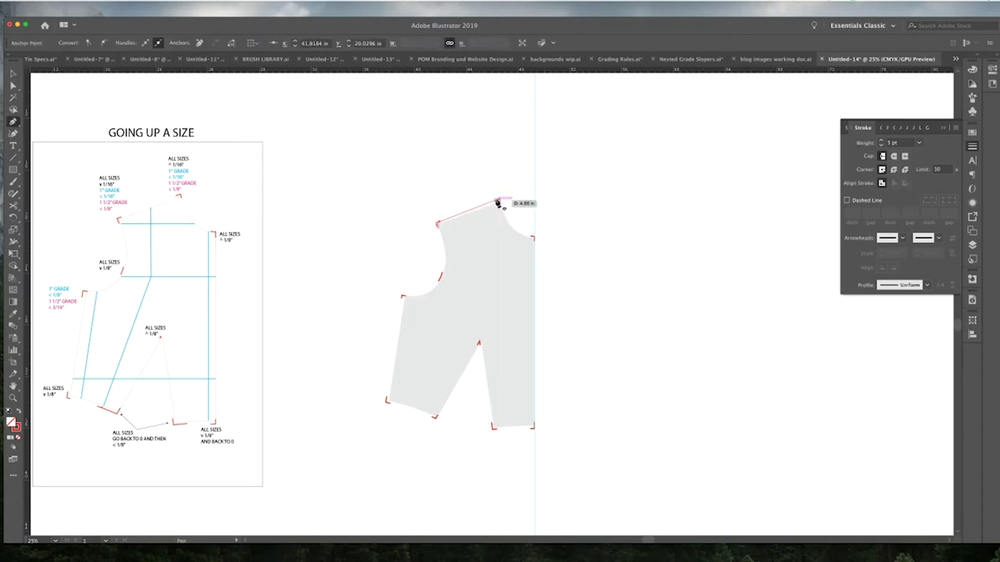
{"action": "left_click", "coordinate": [498, 201]}
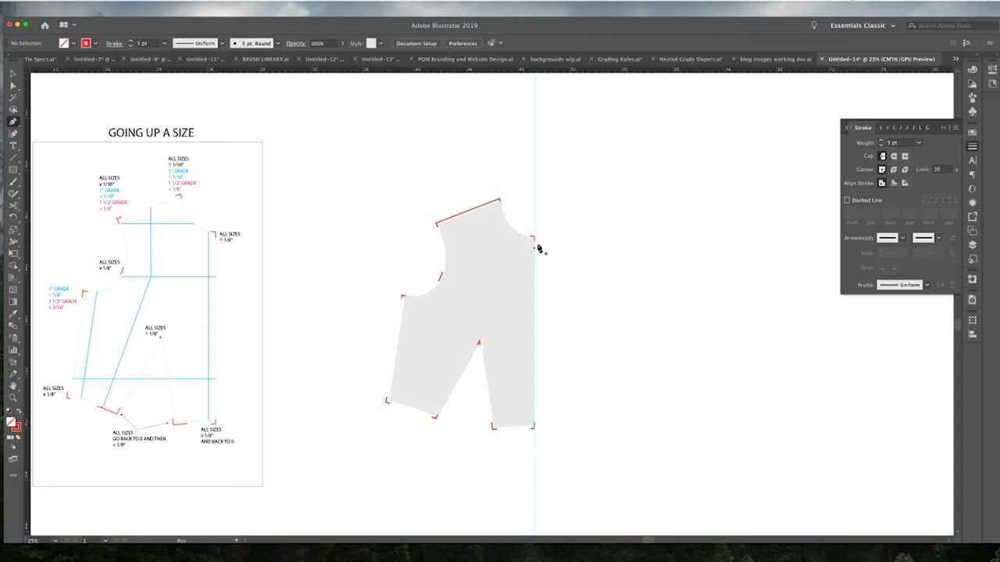
{"action": "left_click", "coordinate": [534, 426]}
{"action": "left_click", "coordinate": [570, 414], "text": "super"}
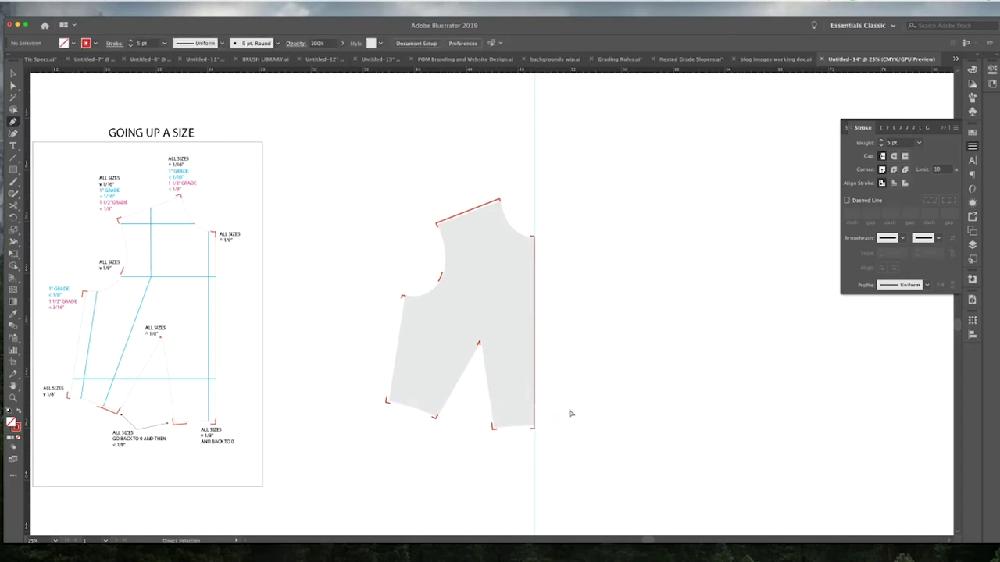
{"action": "left_click", "coordinate": [402, 298]}
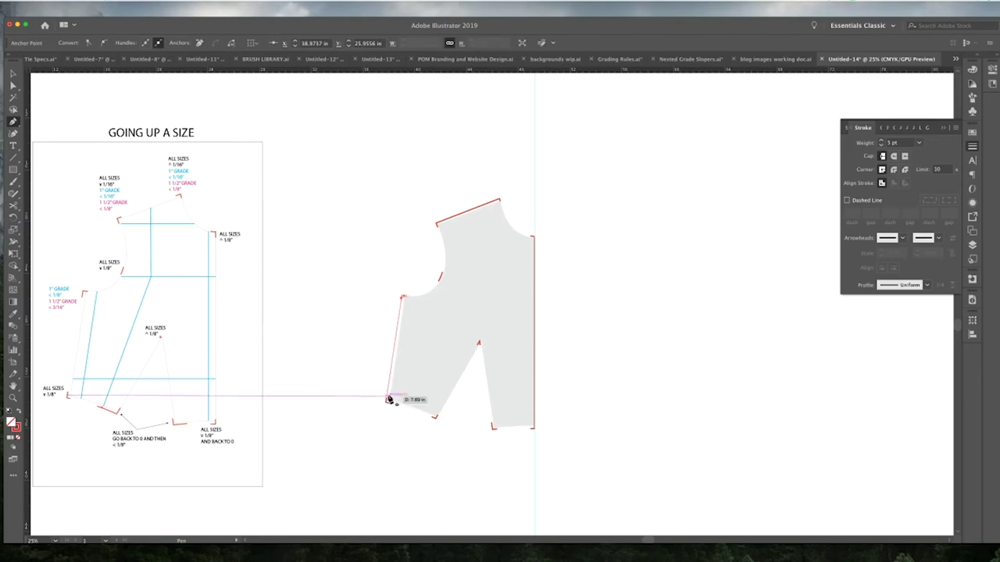
{"action": "left_click", "coordinate": [387, 402]}
{"action": "left_click", "coordinate": [331, 430], "text": "super"}
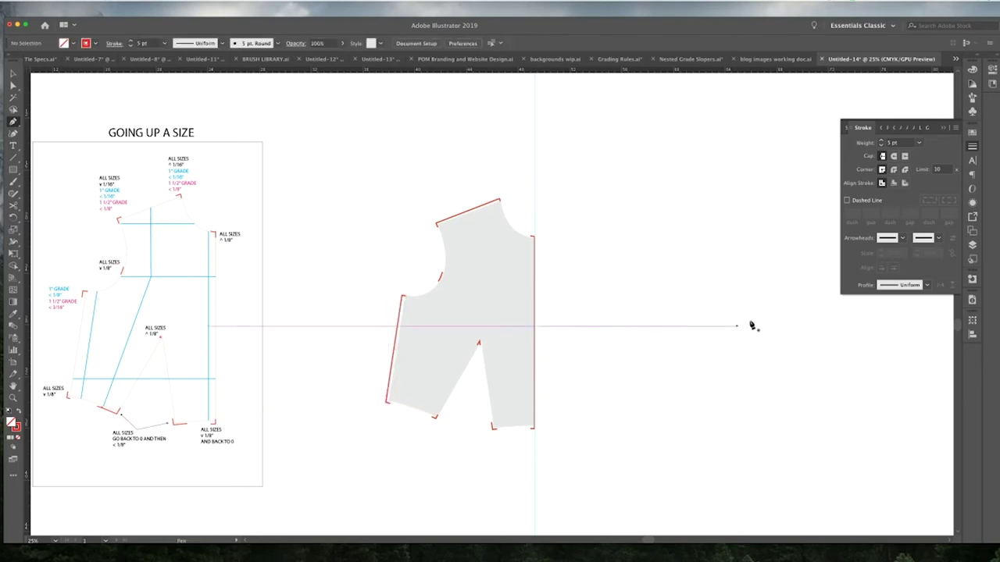
Draw both dart legs with straight Pen tool lines from the dart point to the two dart-leg marks at the waist
{"action": "key", "text": "v"}
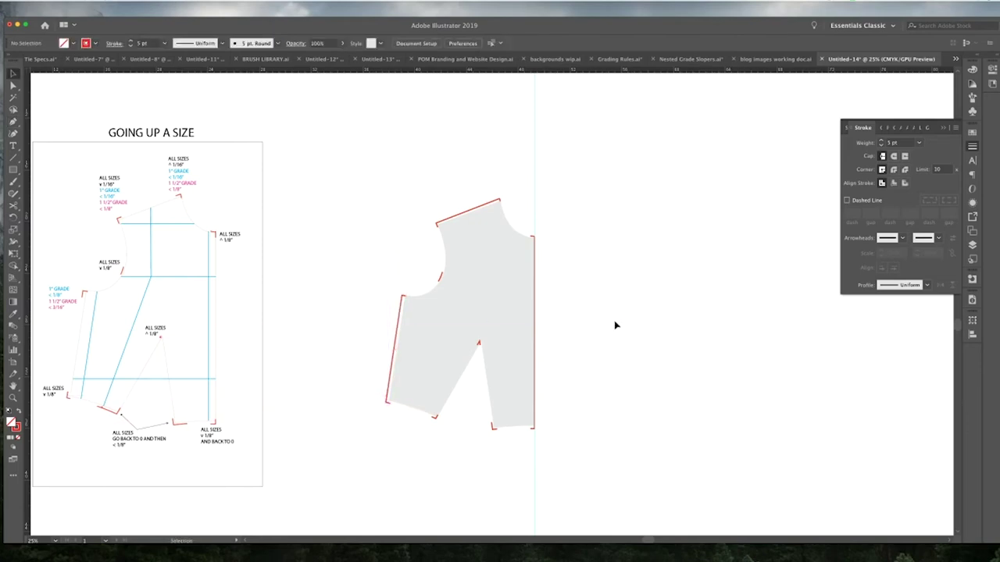
{"action": "key", "text": "p"}
{"action": "left_click", "coordinate": [479, 343]}
{"action": "left_click", "coordinate": [494, 425]}
{"action": "key", "text": "p"}
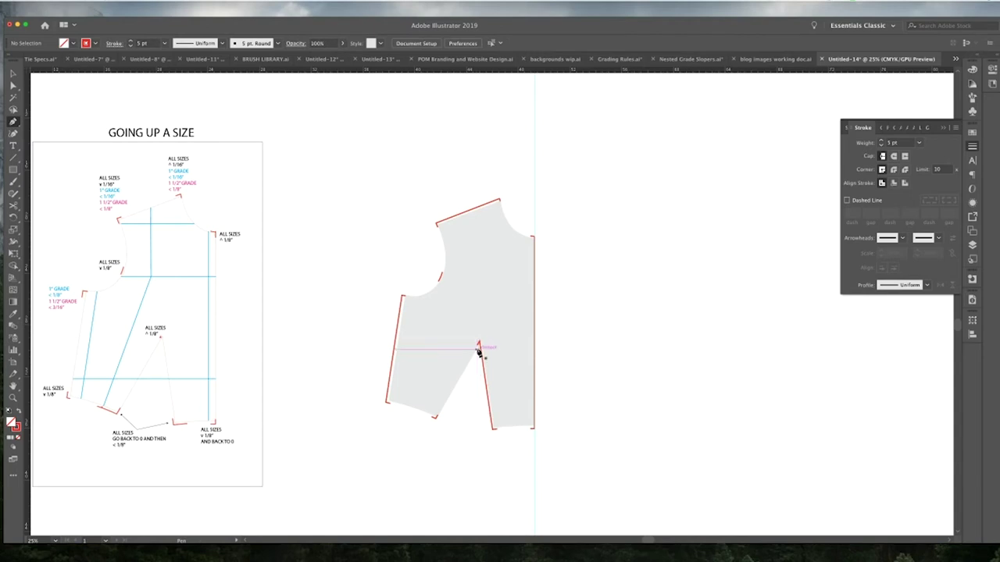
{"action": "left_click", "coordinate": [477, 344]}
{"action": "left_click", "coordinate": [434, 417]}
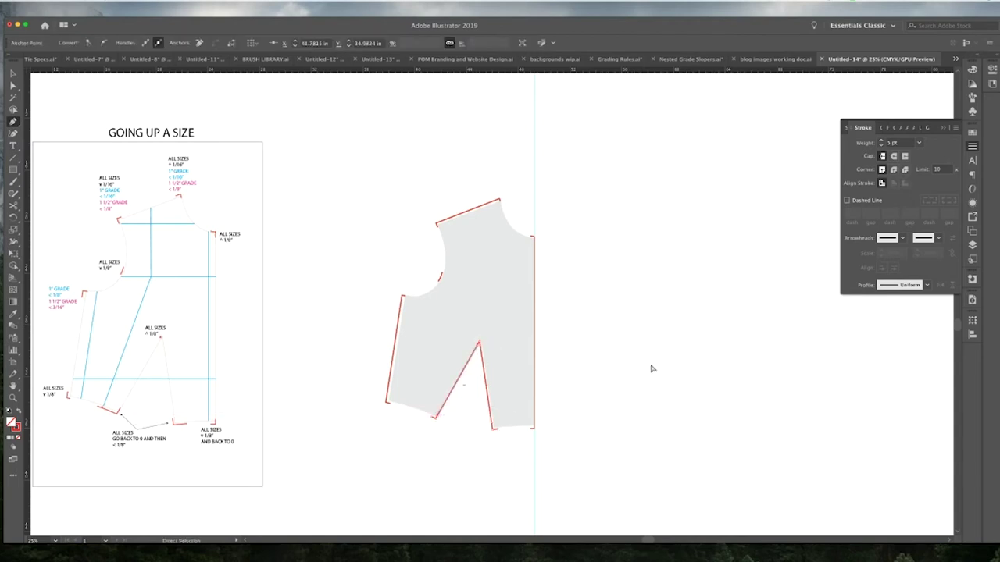
{"action": "key", "text": "super+shift+a"}
{"action": "key", "text": "v"}
Paste the variform and French curve templates and place them in the empty area to the right of the bodice
{"action": "key", "text": "super+v"}
{"action": "left_click_drag", "start_coordinate": [455, 286], "coordinate": [677, 276]}
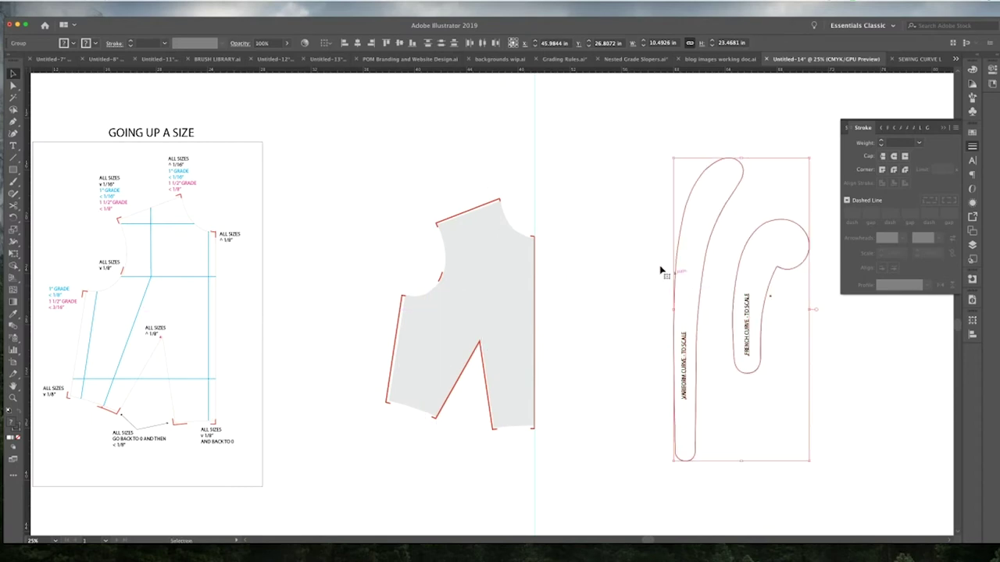
{"action": "key", "text": "super+shift+a"}
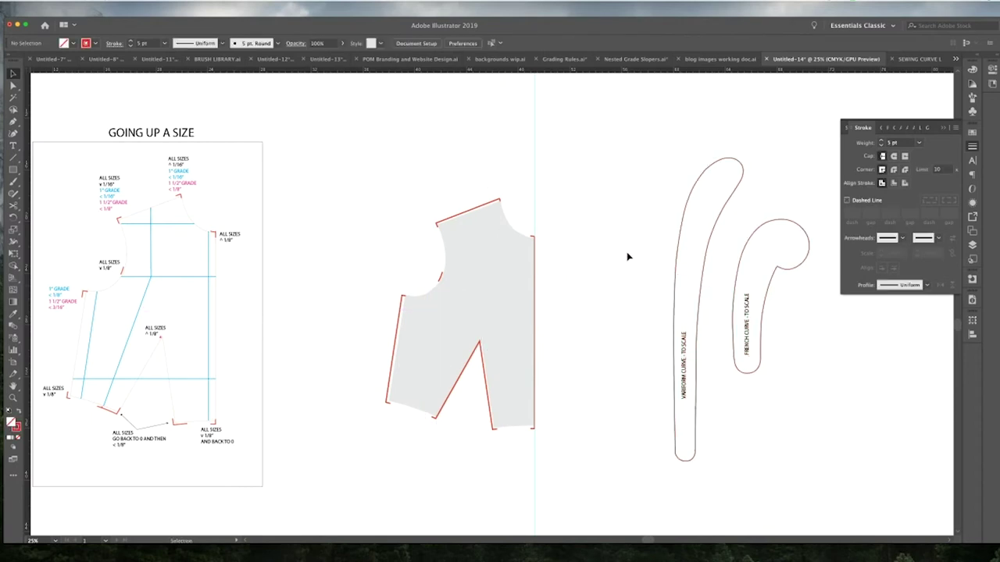
Reflect the French curve template across the vertical axis
{"action": "left_click", "coordinate": [745, 250]}
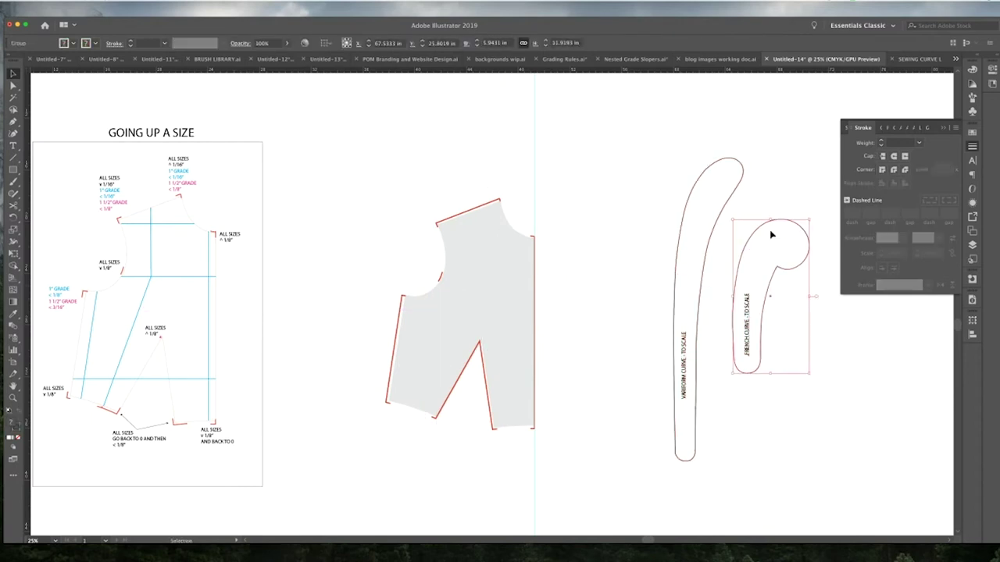
{"action": "right_click", "coordinate": [778, 239]}
{"action": "mouse_move", "coordinate": [803, 329]}
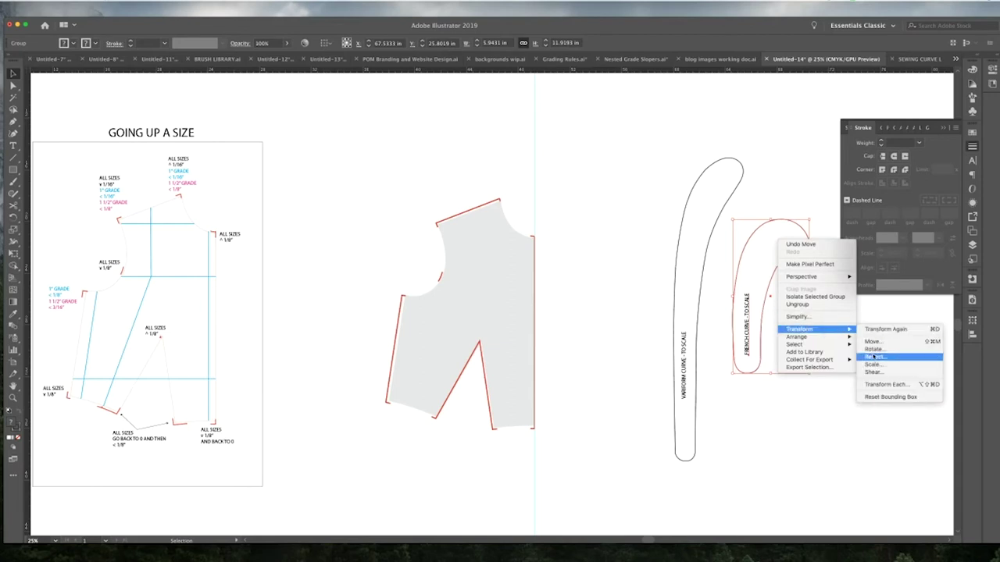
{"action": "left_click", "coordinate": [877, 358]}
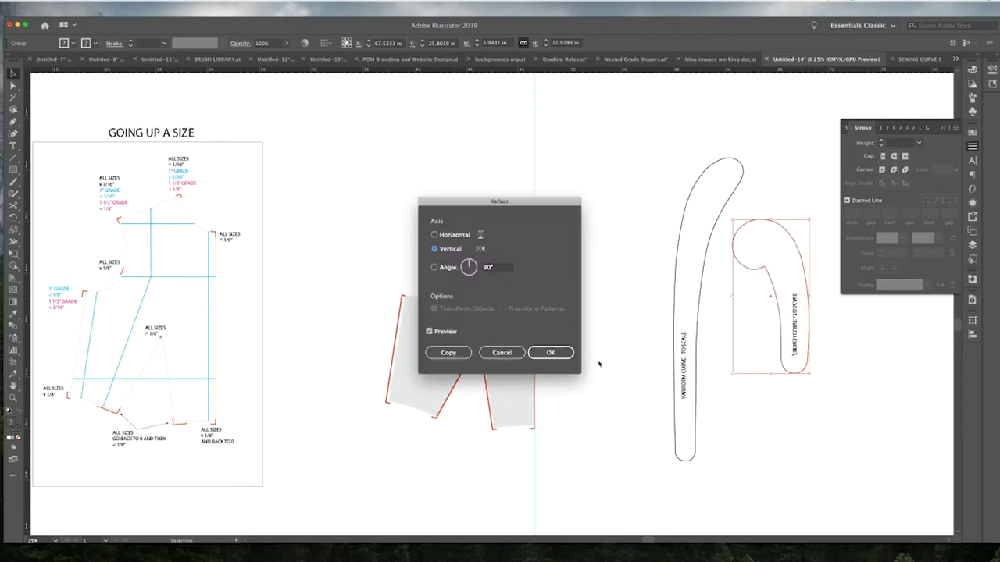
{"action": "key", "text": "Return"}
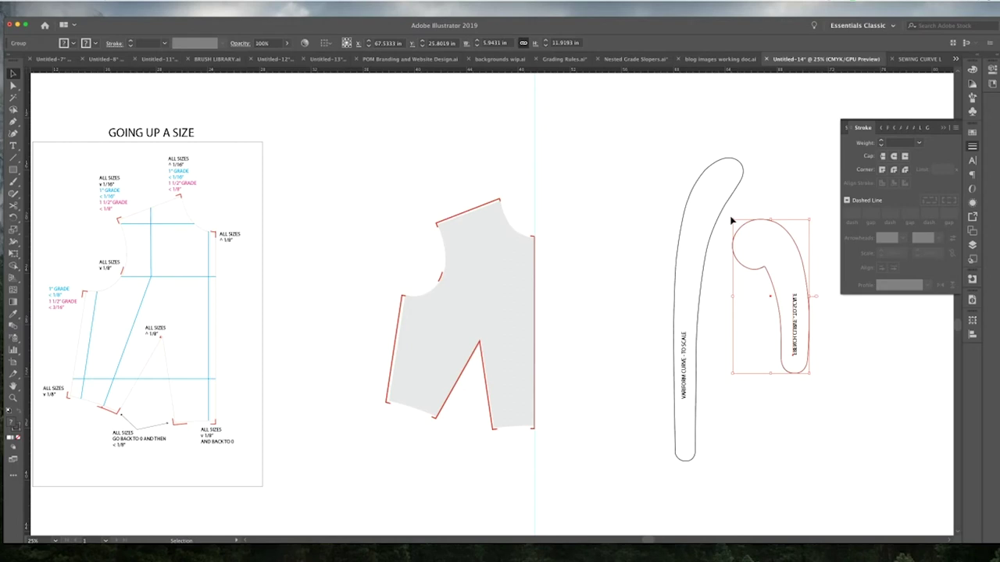
Rotate the French curve to fit the neckline between the shoulder and centre front marks, and trace the neckline with the Pen tool
{"action": "left_click_drag", "start_coordinate": [731, 221], "coordinate": [773, 373]}
{"action": "left_click_drag", "start_coordinate": [769, 297], "coordinate": [531, 182]}
{"action": "left_click_drag", "start_coordinate": [559, 239], "coordinate": [571, 221]}
{"action": "left_click", "coordinate": [570, 221]}
{"action": "key", "text": "p"}
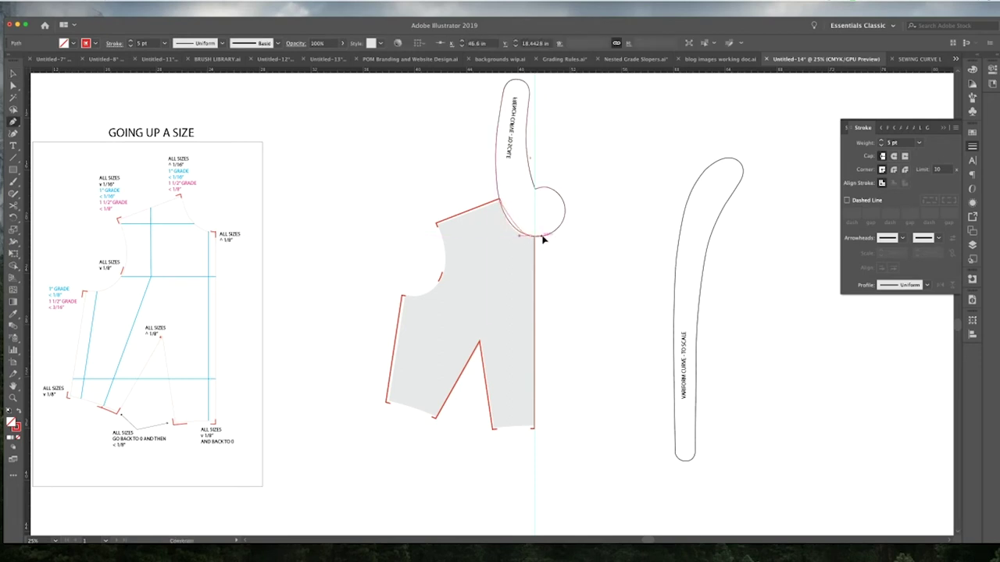
{"action": "key", "text": "v"}
Refit the French curve against the armhole marks and trace the armhole with the Pen tool
{"action": "right_click", "coordinate": [557, 205]}
{"action": "left_click", "coordinate": [560, 217]}
{"action": "left_click_drag", "start_coordinate": [560, 217], "coordinate": [330, 143]}
{"action": "left_click", "coordinate": [329, 143]}
{"action": "key", "text": "p"}
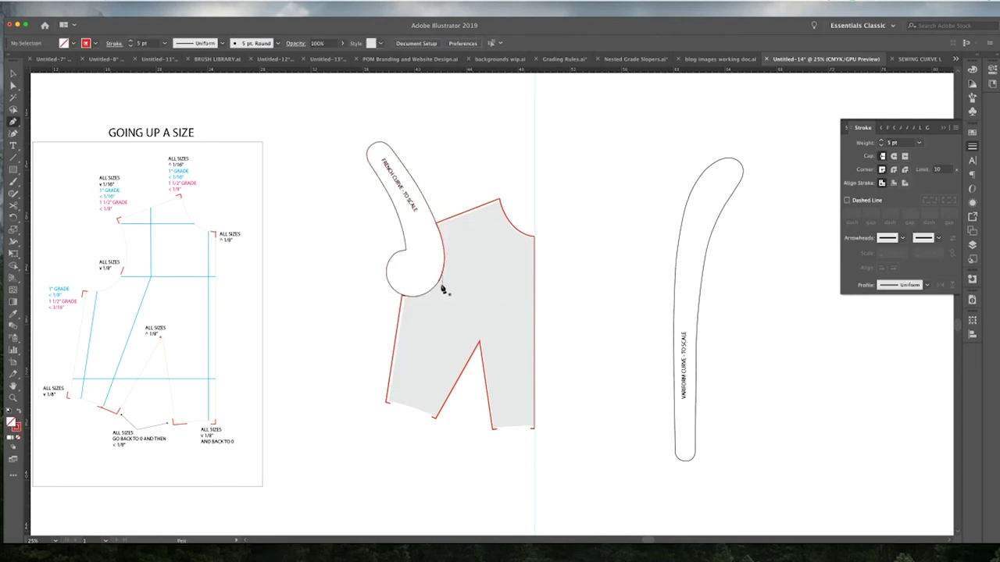
{"action": "key", "text": "v"}
Reflect the variform curve template for tracing the waist edge and clear the selection
{"action": "left_click", "coordinate": [699, 246]}
{"action": "mouse_move", "coordinate": [432, 216]}
{"action": "left_mouse_down"}
{"action": "mouse_move", "coordinate": [640, 135]}
{"action": "mouse_move", "coordinate": [424, 424]}
{"action": "mouse_move", "coordinate": [598, 335]}
{"action": "mouse_move", "coordinate": [468, 383]}
{"action": "left_mouse_up"}
{"action": "left_click", "coordinate": [699, 246]}
{"action": "right_click", "coordinate": [742, 154]}
{"action": "left_click", "coordinate": [866, 281]}
{"action": "left_click", "coordinate": [546, 353]}
{"action": "key", "text": "ctrl+shift+a"}
Fit the variform curve along the side waist edge and trace it with the Pen tool between the side seam and dart leg
{"action": "key", "text": "p"}
{"action": "key", "text": "v"}
{"action": "left_click", "coordinate": [446, 346]}
{"action": "left_click", "coordinate": [386, 341]}
{"action": "right_click", "coordinate": [401, 357]}
{"action": "left_click", "coordinate": [513, 458]}
{"action": "key", "text": "p"}
{"action": "key", "text": "v"}
Reorient the variform curve with Transform commands and move it clear of the bodice to the right
{"action": "left_click", "coordinate": [460, 379]}
{"action": "right_click", "coordinate": [460, 379]}
{"action": "left_click", "coordinate": [602, 390]}
{"action": "key", "text": "Return"}
{"action": "mouse_move", "coordinate": [602, 397]}
{"action": "left_mouse_down"}
{"action": "mouse_move", "coordinate": [538, 379]}
{"action": "mouse_move", "coordinate": [606, 401]}
{"action": "left_mouse_up"}
{"action": "right_click", "coordinate": [638, 382]}
{"action": "left_click", "coordinate": [748, 507]}
{"action": "key", "text": "Return"}
{"action": "left_click_drag", "start_coordinate": [636, 455], "coordinate": [707, 373]}
{"action": "left_click_drag", "start_coordinate": [584, 404], "coordinate": [747, 325]}
Draw the centre waist edge with the Pen tool between the dart leg and the centre front corner
{"action": "key", "text": "p"}
{"action": "left_click", "coordinate": [492, 376]}
{"action": "key", "text": "v"}
{"action": "left_click", "coordinate": [534, 389]}
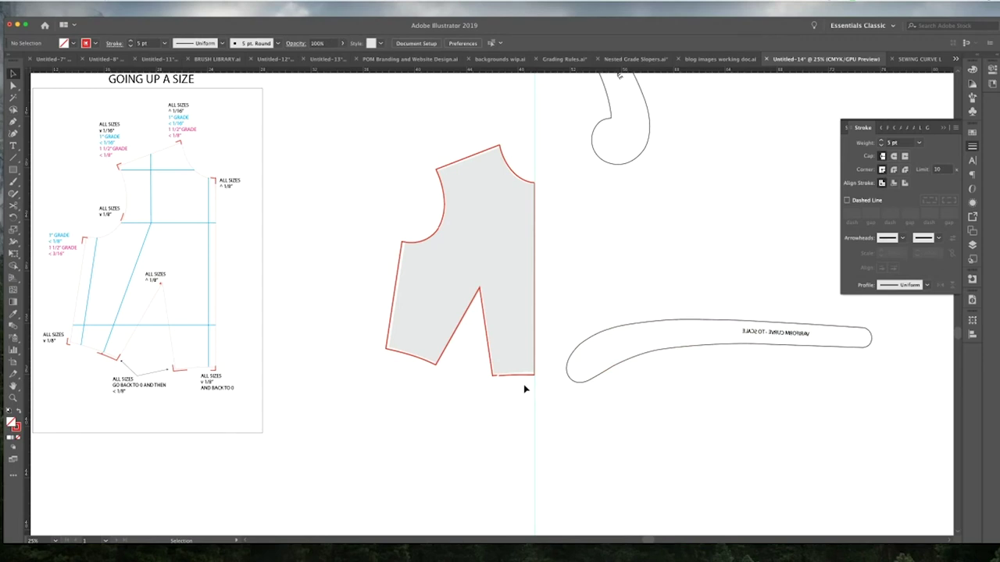
Select the redrawn bodice outline, show its bounding box, set its stroke weight to 1 pt and deselect it
{"action": "scroll", "coordinate": [505, 379], "scroll_direction": "up", "scroll_amount": 2}
{"action": "left_click", "coordinate": [515, 422]}
{"action": "key", "text": "super+shift+b"}
{"action": "left_click", "coordinate": [972, 133]}
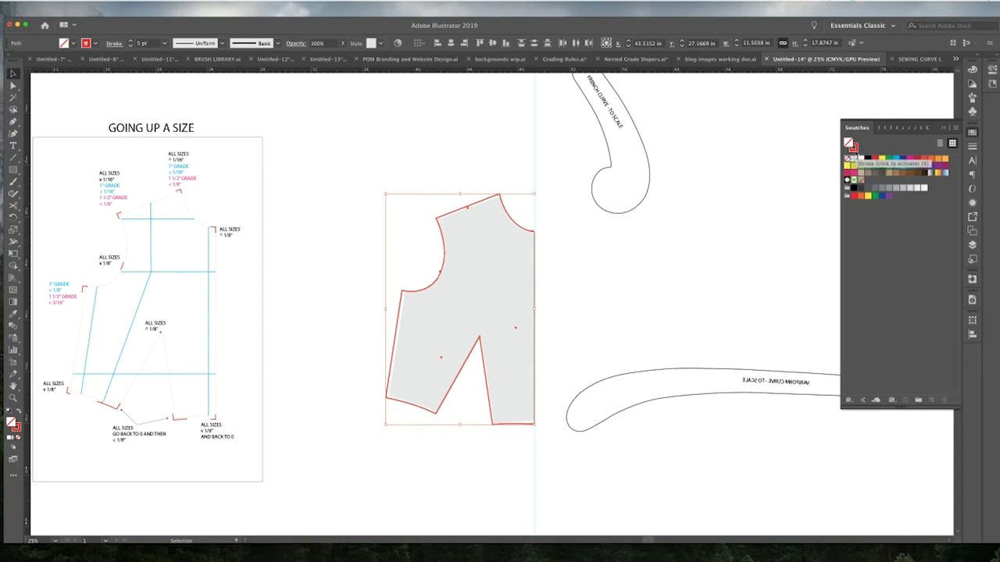
{"action": "left_click", "coordinate": [972, 146]}
{"action": "left_click", "coordinate": [919, 143]}
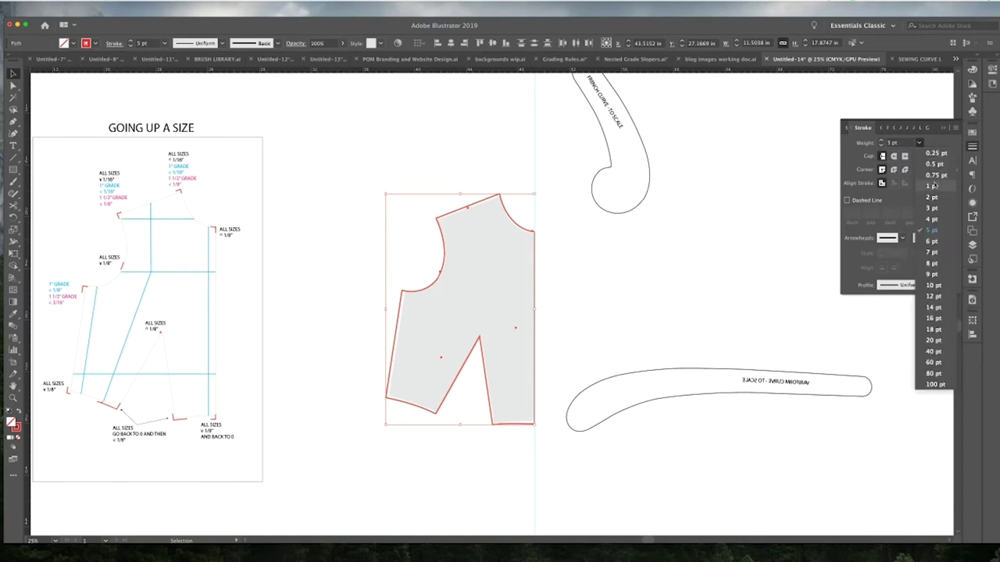
{"action": "left_click", "coordinate": [934, 186]}
{"action": "left_click", "coordinate": [672, 288]}
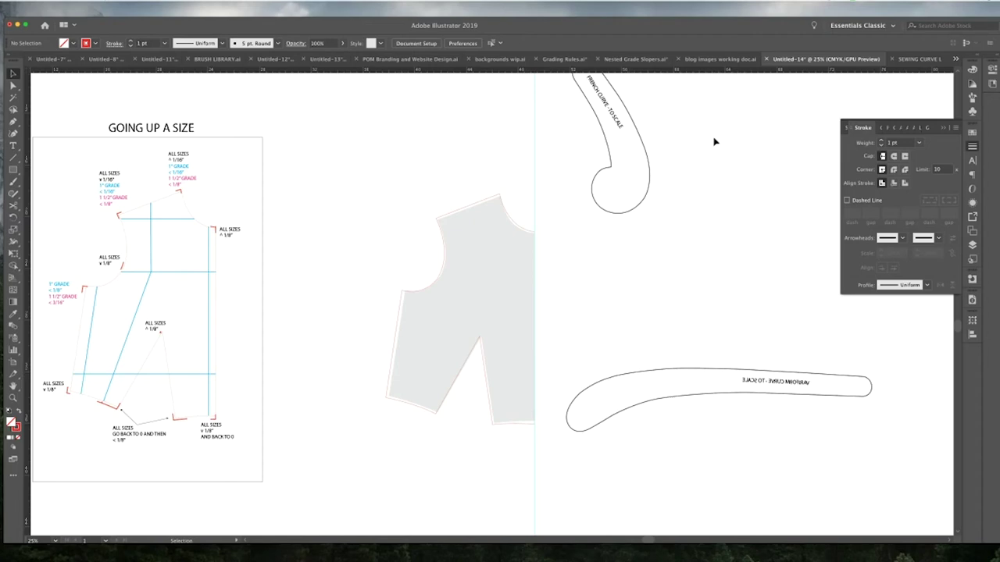
Switch to Nested Grade Slopers.ai, examine the nested front and back bodices and show the document's size layers
{"action": "left_click", "coordinate": [636, 59]}
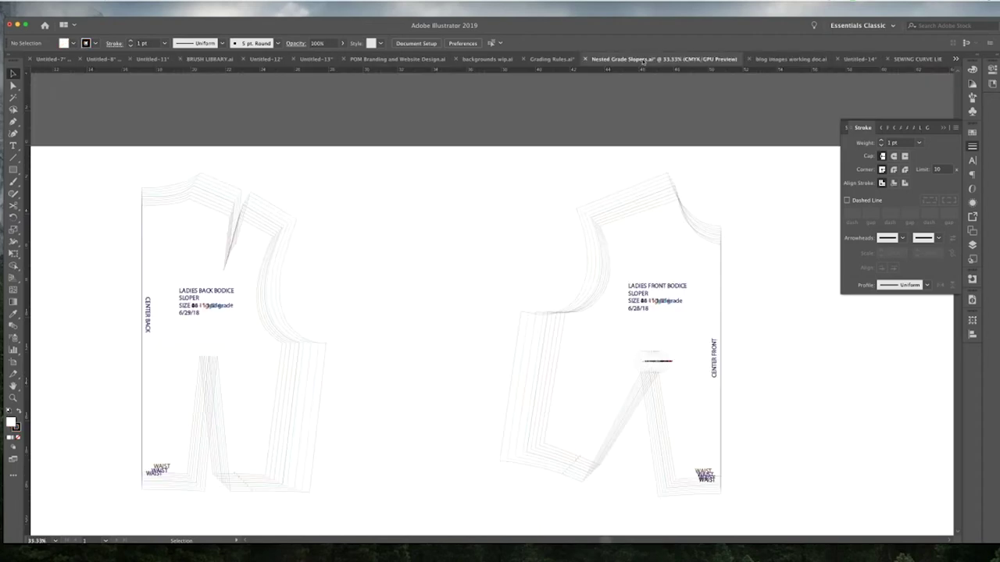
{"action": "scroll", "coordinate": [510, 190], "scroll_direction": "down", "scroll_amount": 2}
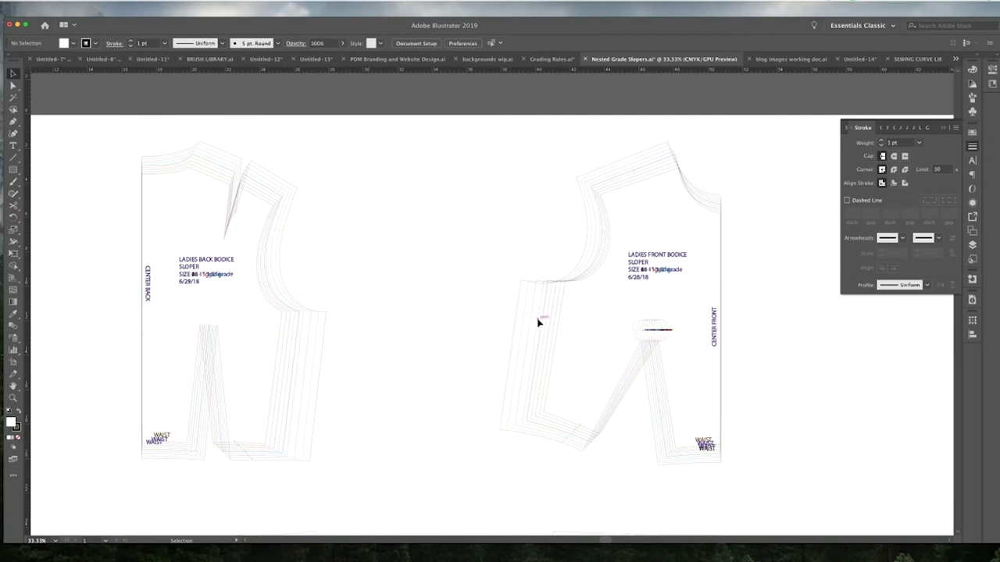
{"action": "scroll", "coordinate": [539, 323], "scroll_direction": "down", "scroll_amount": 1}
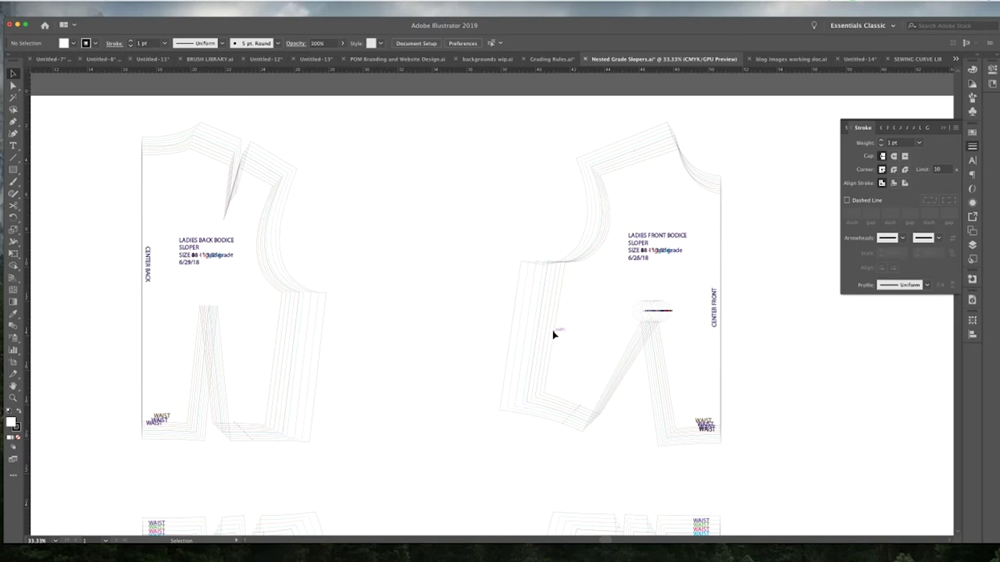
{"action": "left_click", "coordinate": [971, 245]}
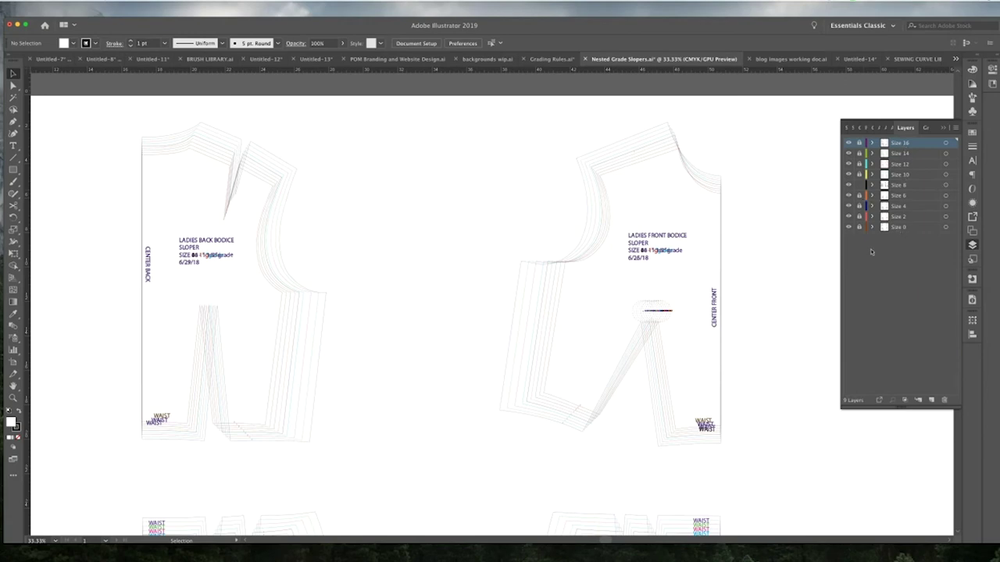
Move the Size 8 front bodice out of the nested set to the right and deselect it
{"action": "left_click", "coordinate": [717, 275]}
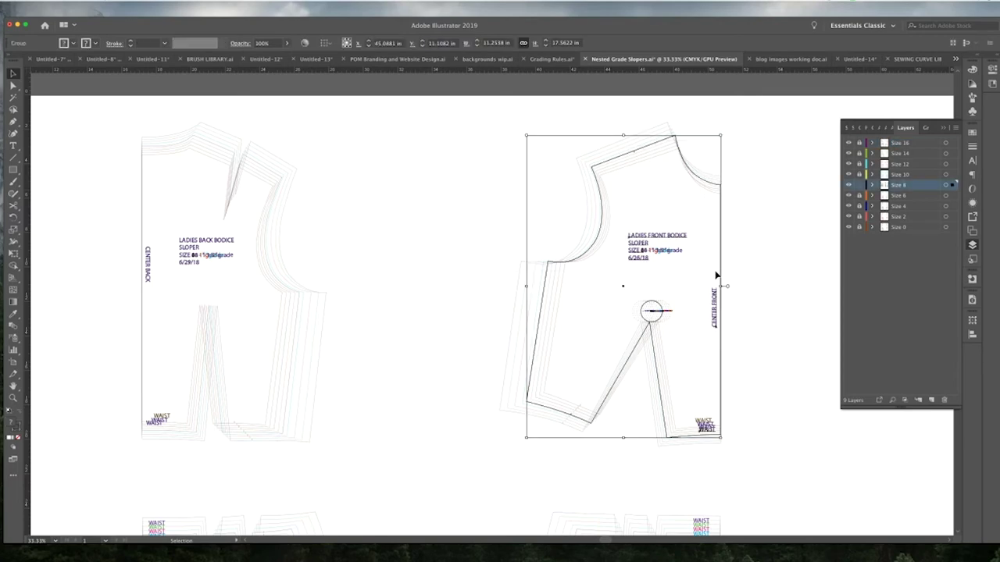
{"action": "left_click", "coordinate": [598, 277]}
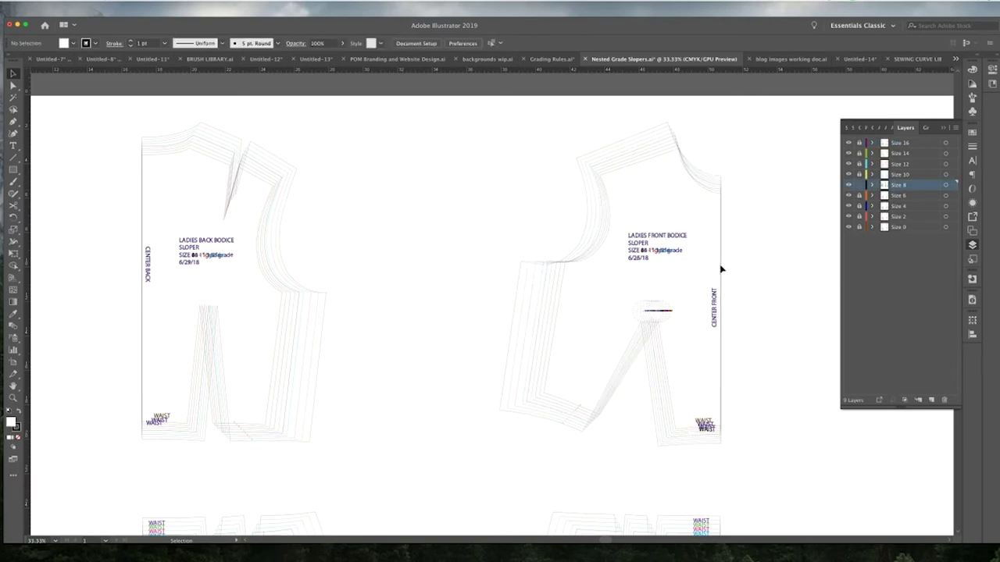
{"action": "left_click_drag", "start_coordinate": [716, 268], "coordinate": [771, 267]}
{"action": "left_click", "coordinate": [817, 246]}
Hide the smallest size layers starting from Size 0, and undo the last two changes
{"action": "left_click_drag", "start_coordinate": [849, 227], "coordinate": [850, 201]}
{"action": "key", "text": "a"}
{"action": "key", "text": "super+z"}
{"action": "key", "text": "super+z"}
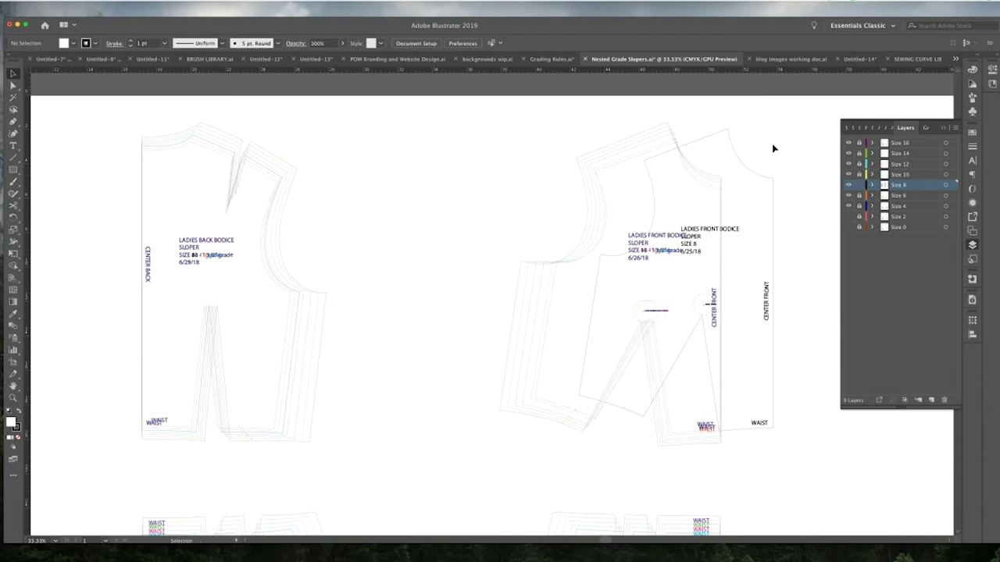